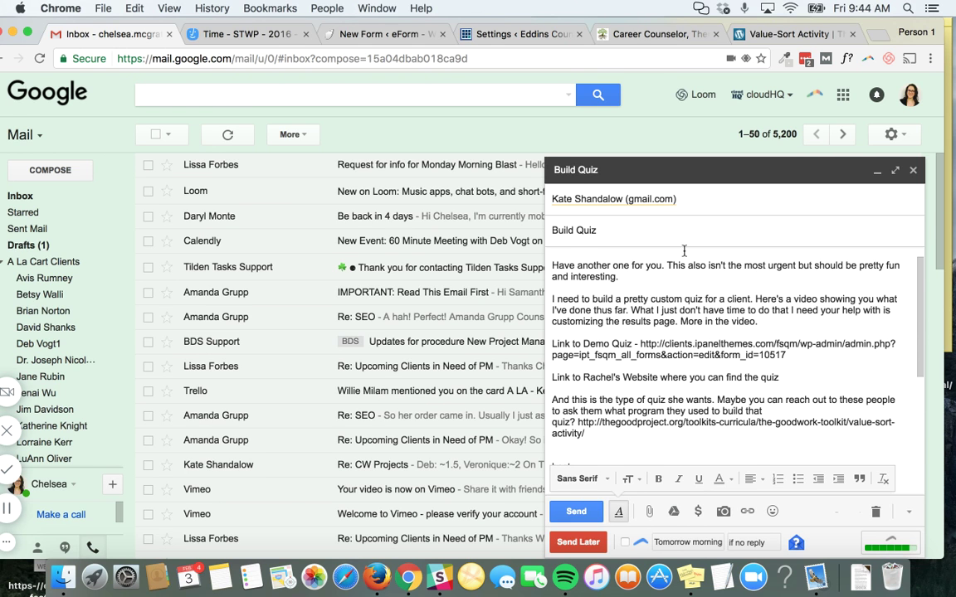
Bring up the Career Values quiz preview and scroll through its content
click(506, 36)
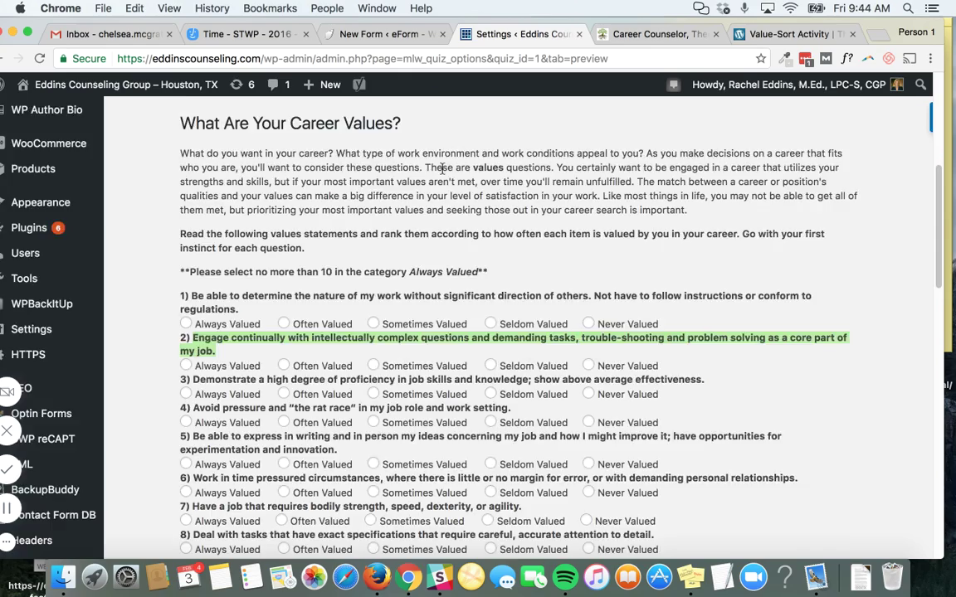
scroll(443, 173, up, 5)
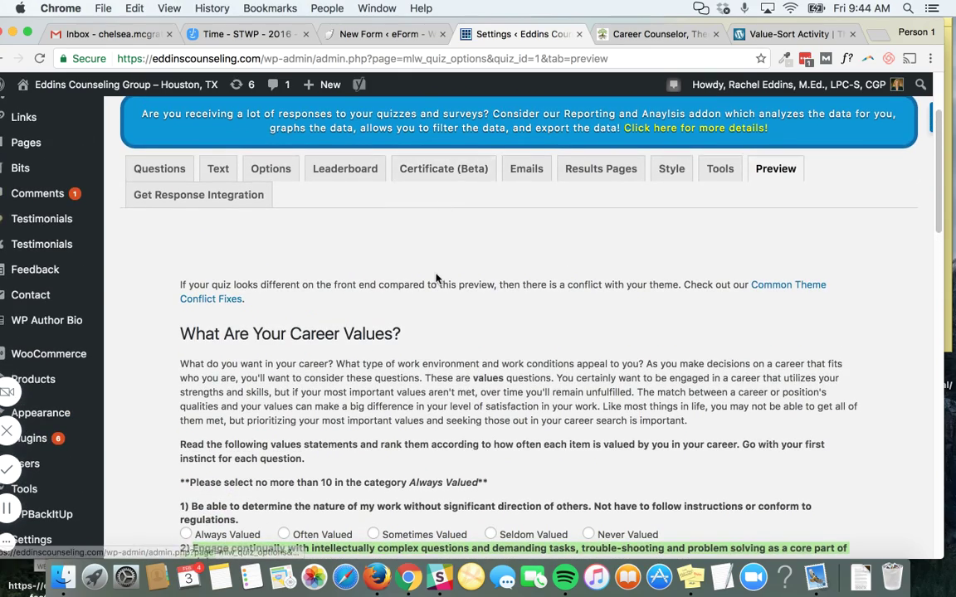
scroll(391, 245, up, 4)
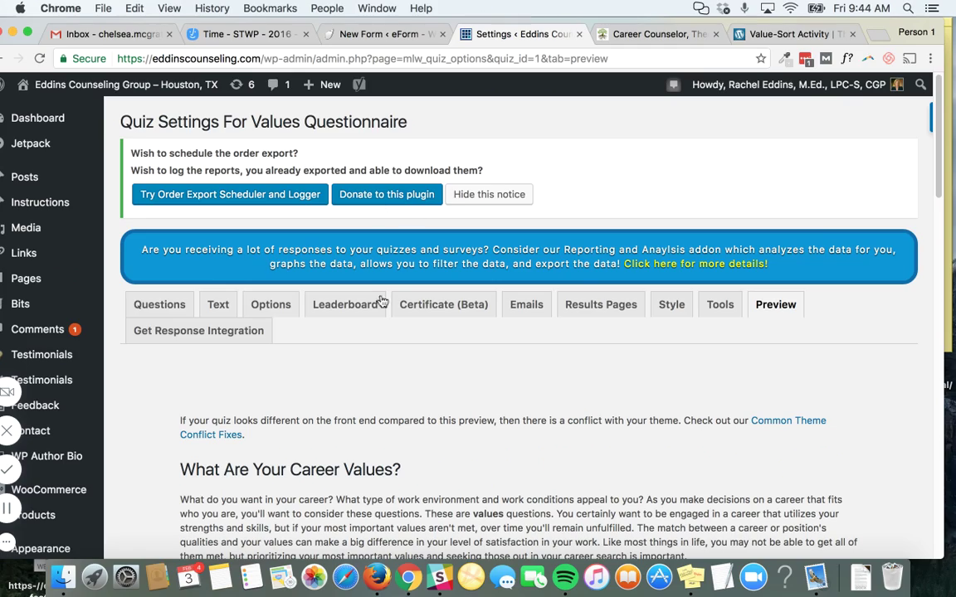
drag(294, 21, 326, 21)
scroll(96, 279, down, 3)
scroll(95, 279, down, 10)
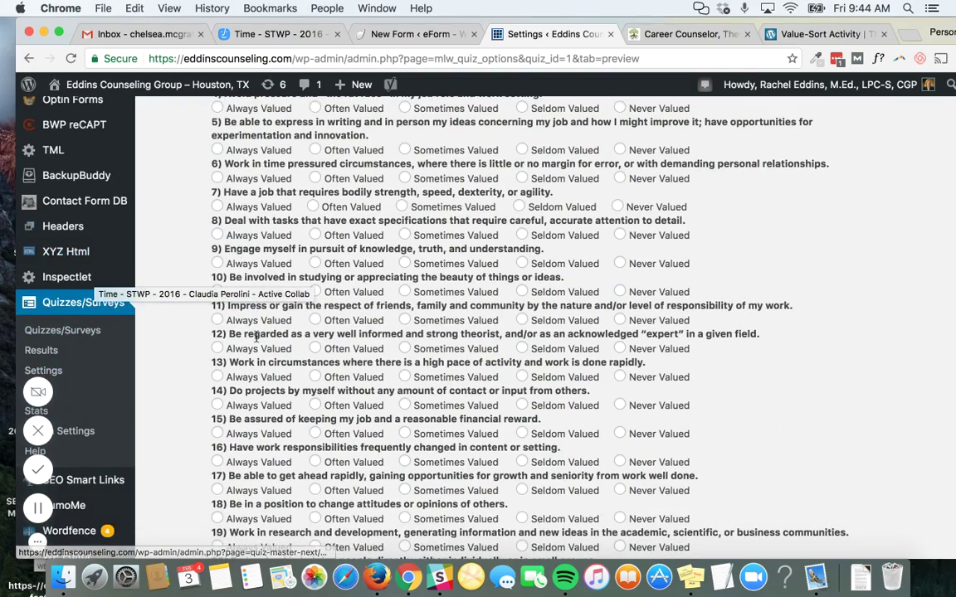
scroll(256, 390, up, 10)
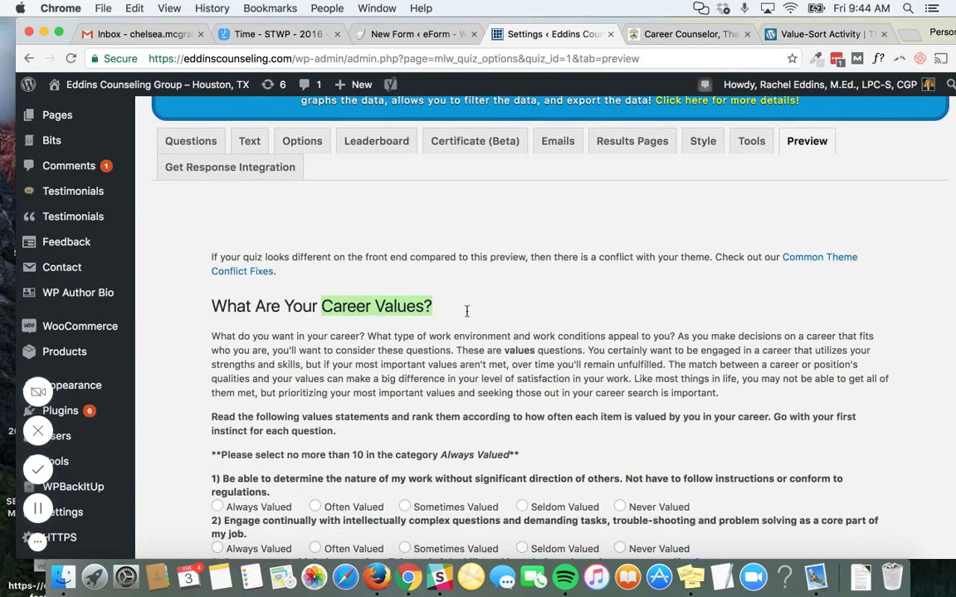
Go to the Quizzes/Surveys list showing all 26 quizzes and surveys
scroll(141, 327, down, 3)
scroll(125, 288, down, 8)
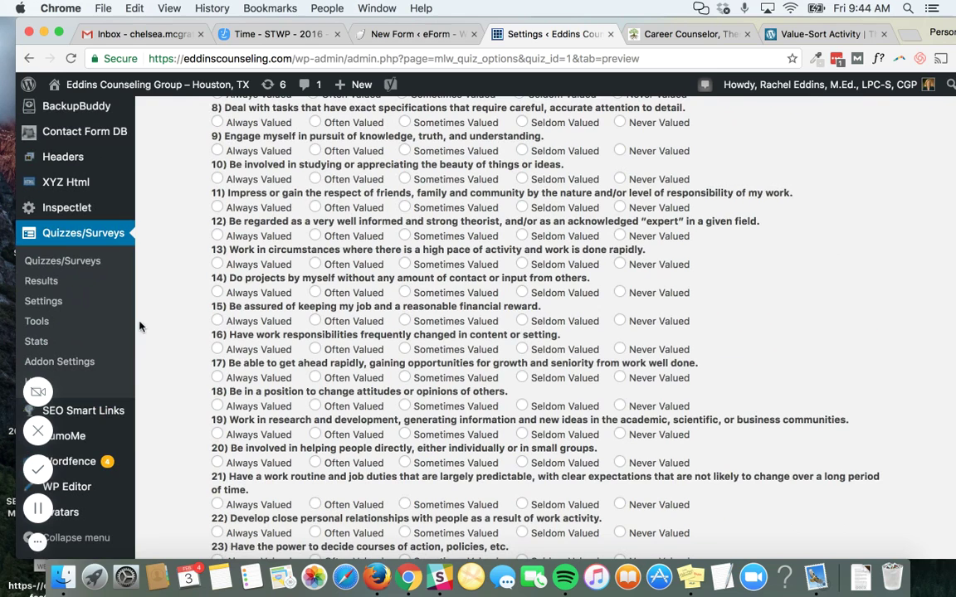
click(70, 264)
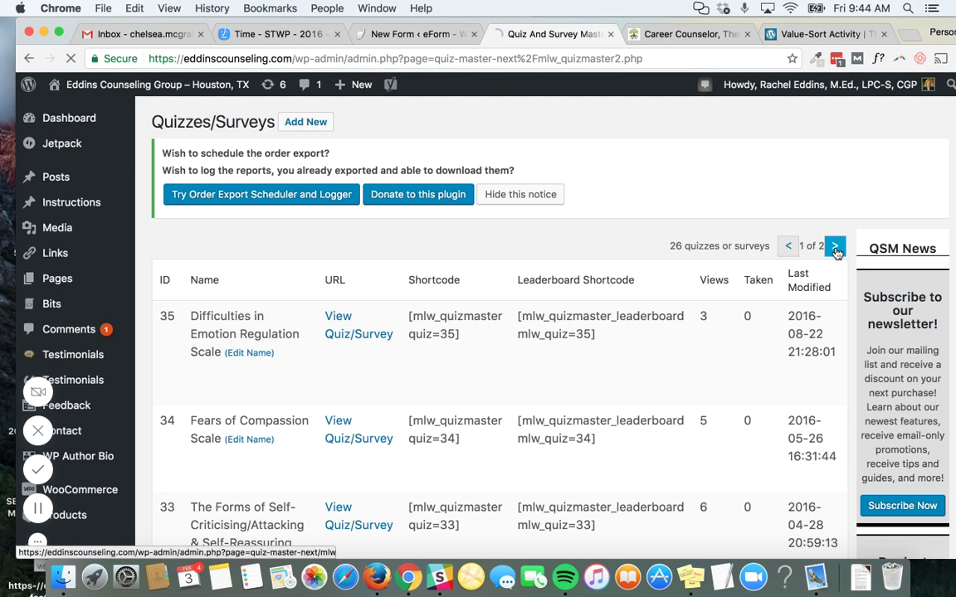
Edit Values Questionnaire from page two of the list and browse its 30 questions
click(835, 251)
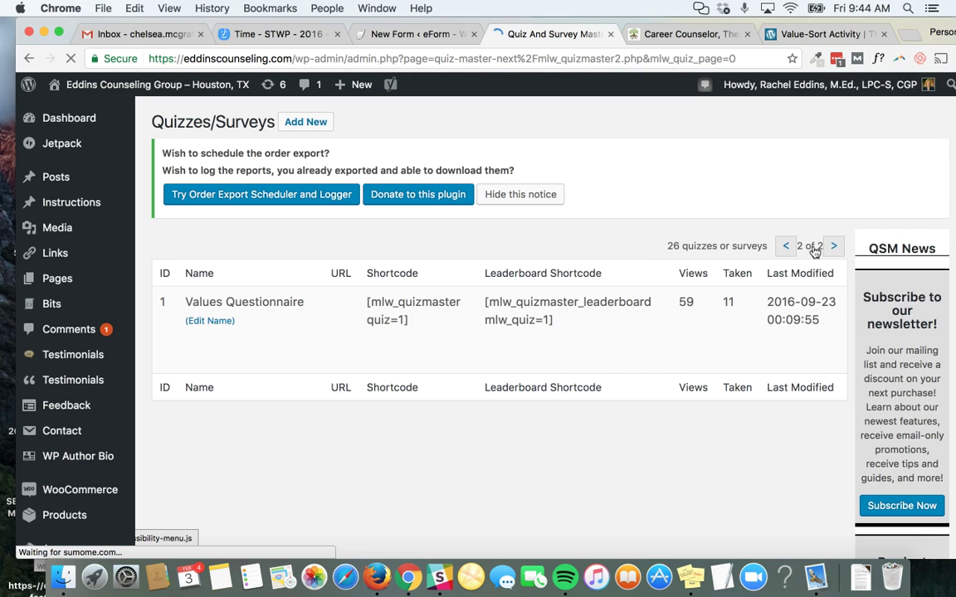
mouse_move(193, 303)
click(194, 341)
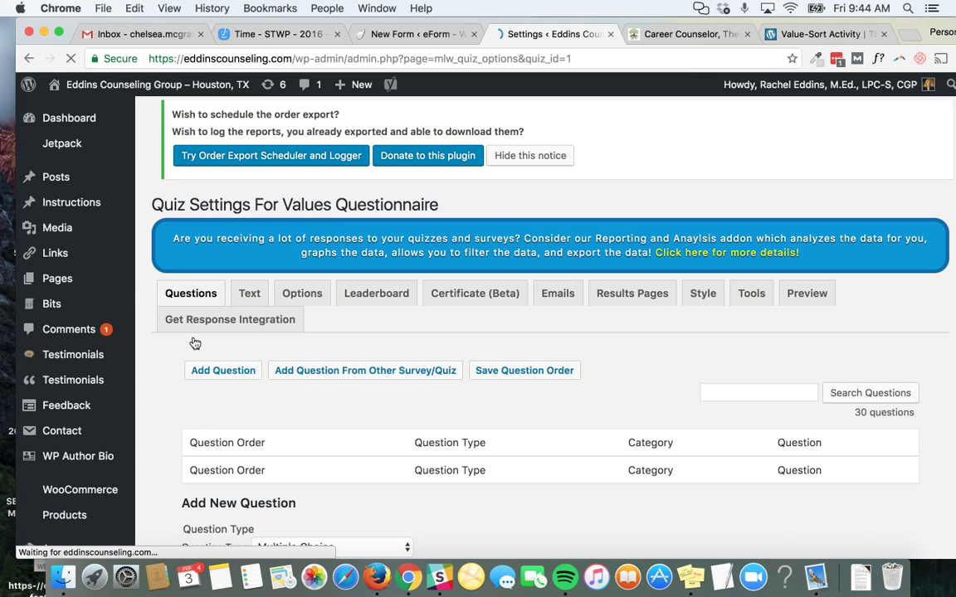
scroll(194, 342, down, 2)
scroll(310, 299, down, 10)
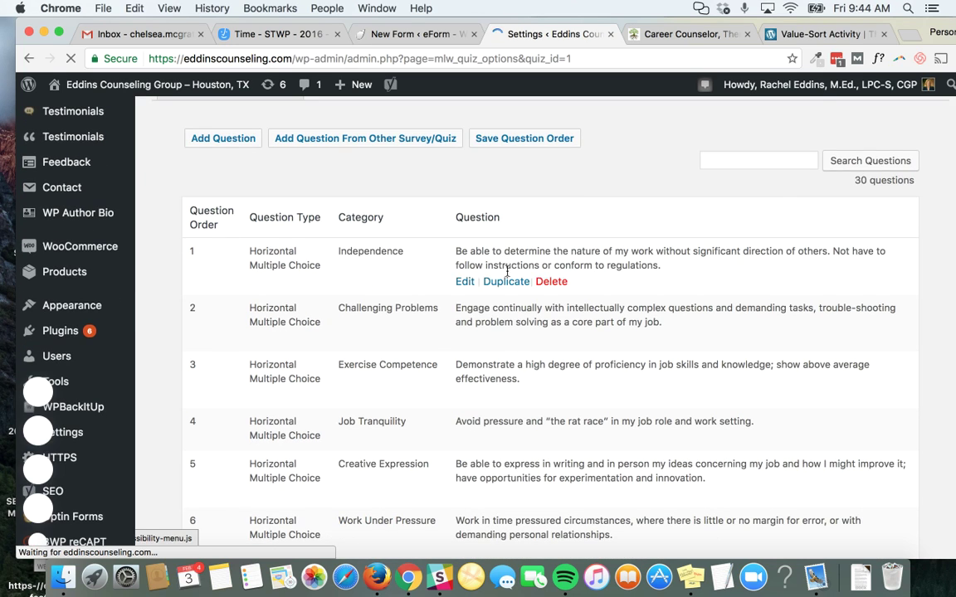
scroll(512, 391, down, 10)
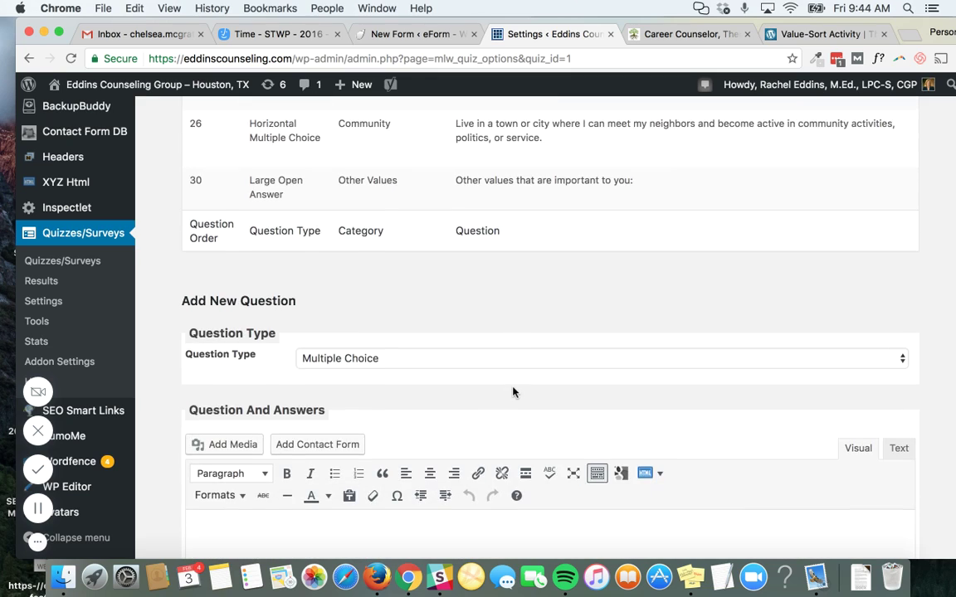
scroll(513, 392, down, 4)
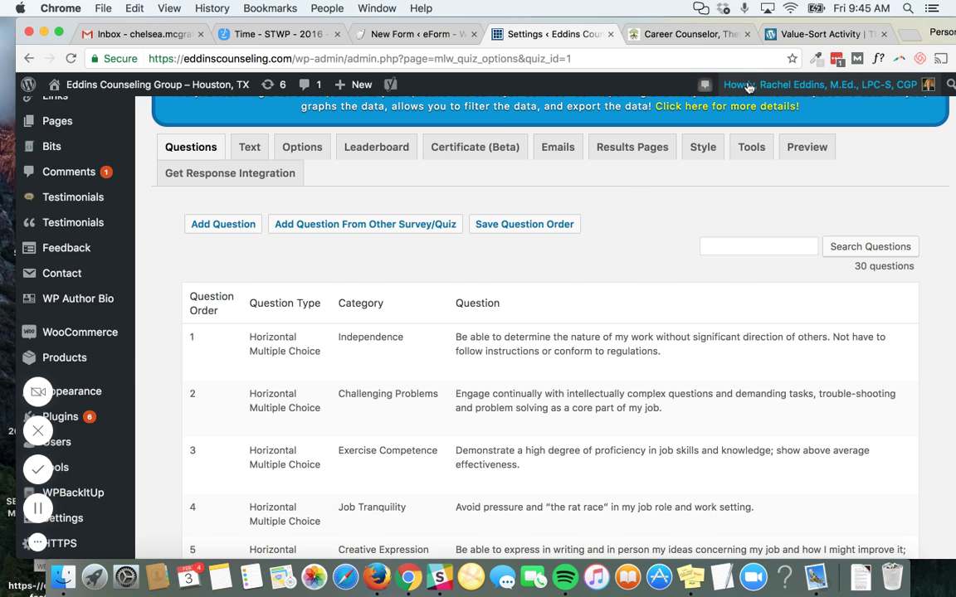
On Value-Sort Activity, sort Challenge to Least, Creating Balance to Most, Creativity to Less, Efficient Work Habits to Neutral
click(794, 33)
scroll(604, 200, down, 10)
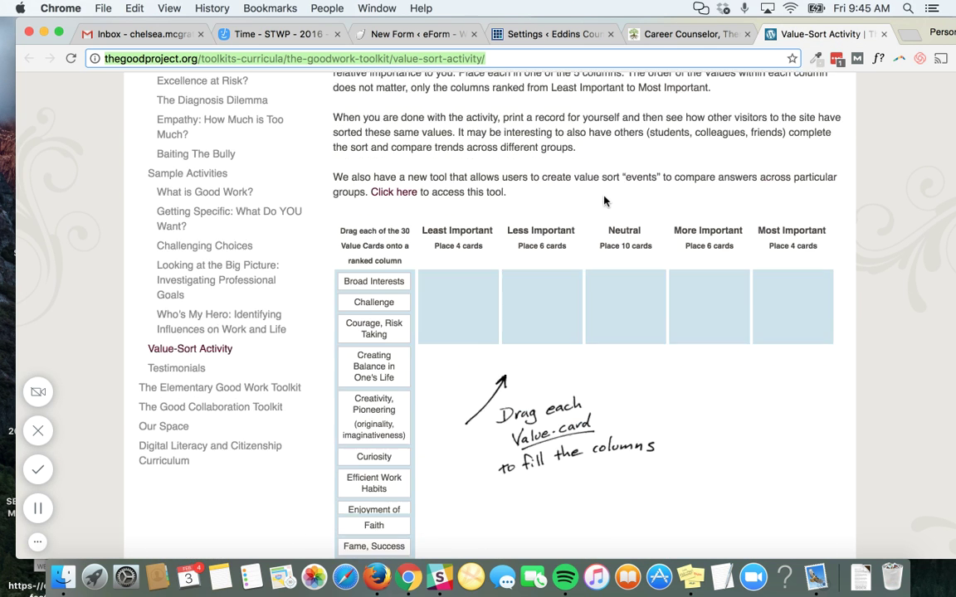
drag(397, 171, 455, 156)
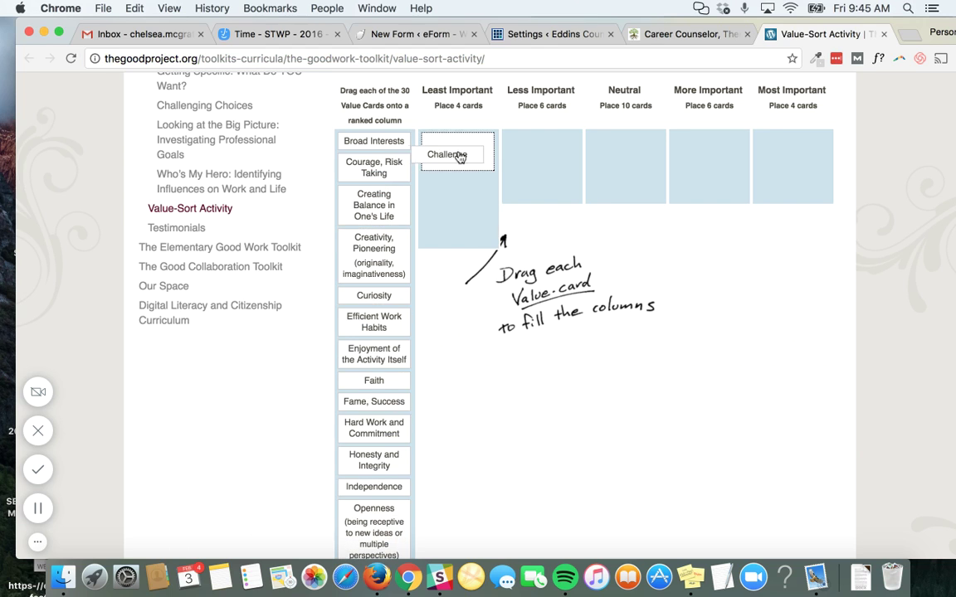
drag(389, 209, 797, 174)
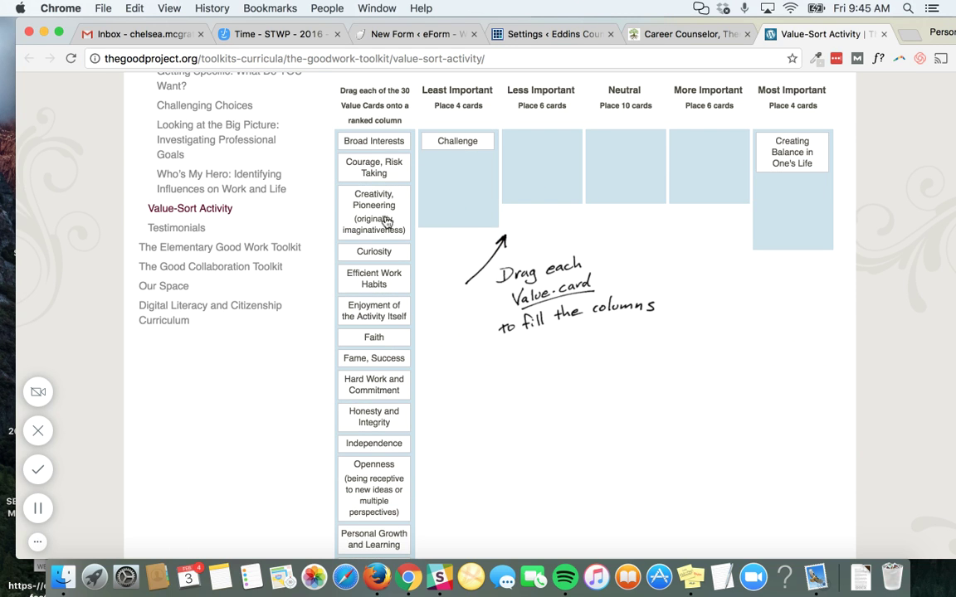
drag(349, 201, 543, 183)
drag(365, 223, 627, 232)
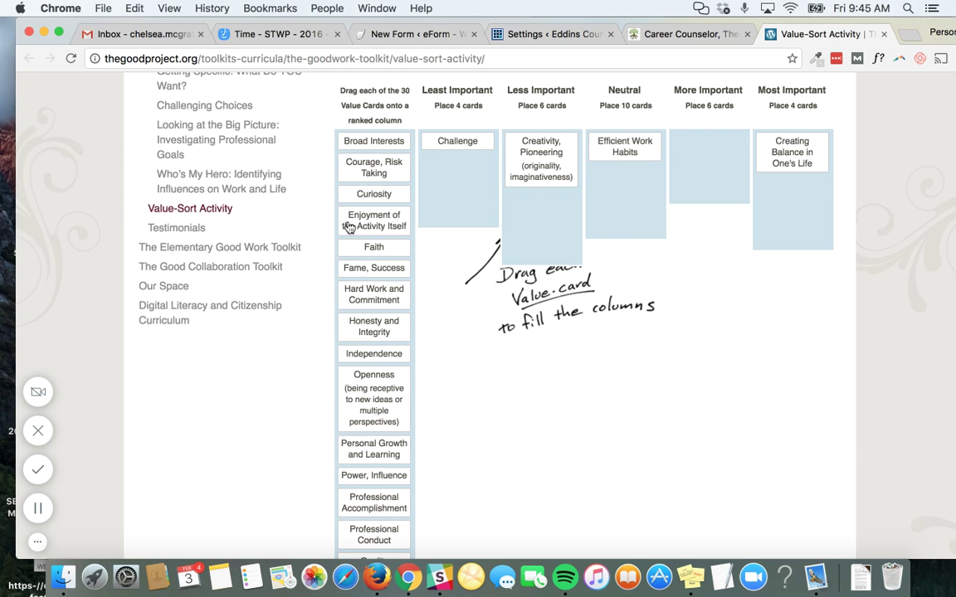
Fill Least Important with Faith, Hard Work and Independence; put Honesty and Integrity in Less Important
drag(336, 249, 454, 203)
drag(371, 274, 429, 220)
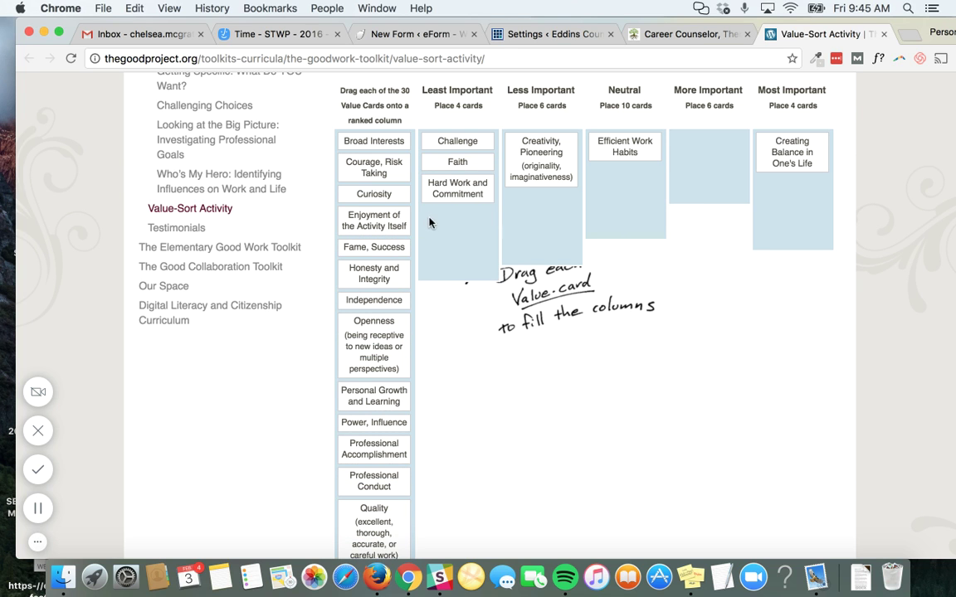
drag(352, 308, 448, 224)
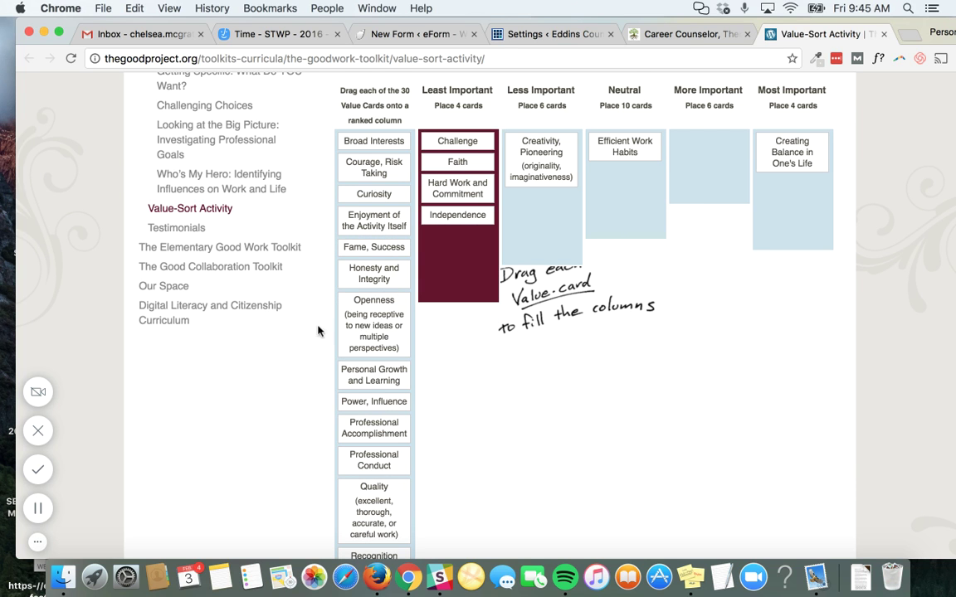
drag(330, 298, 467, 263)
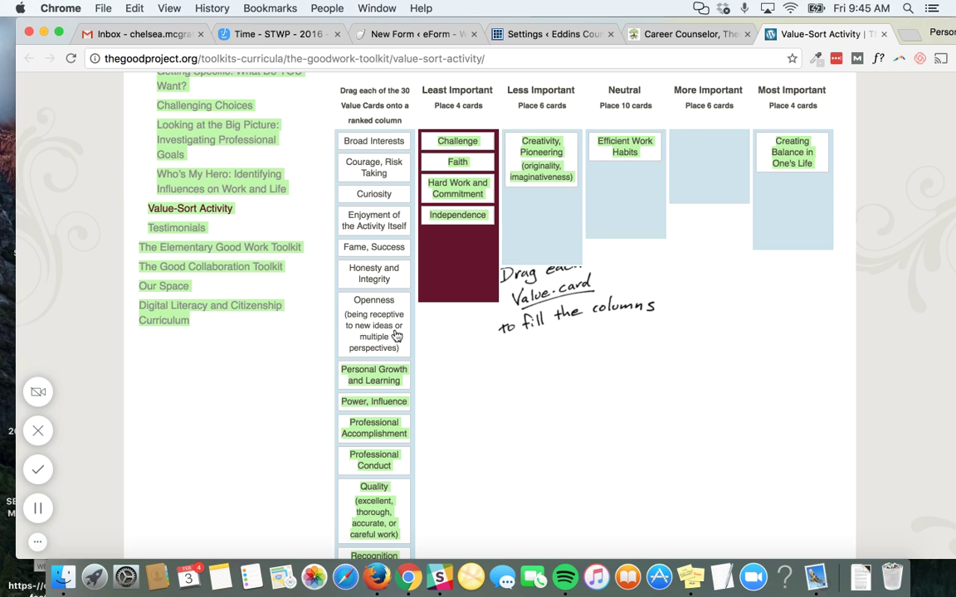
drag(395, 335, 478, 253)
drag(412, 275, 601, 191)
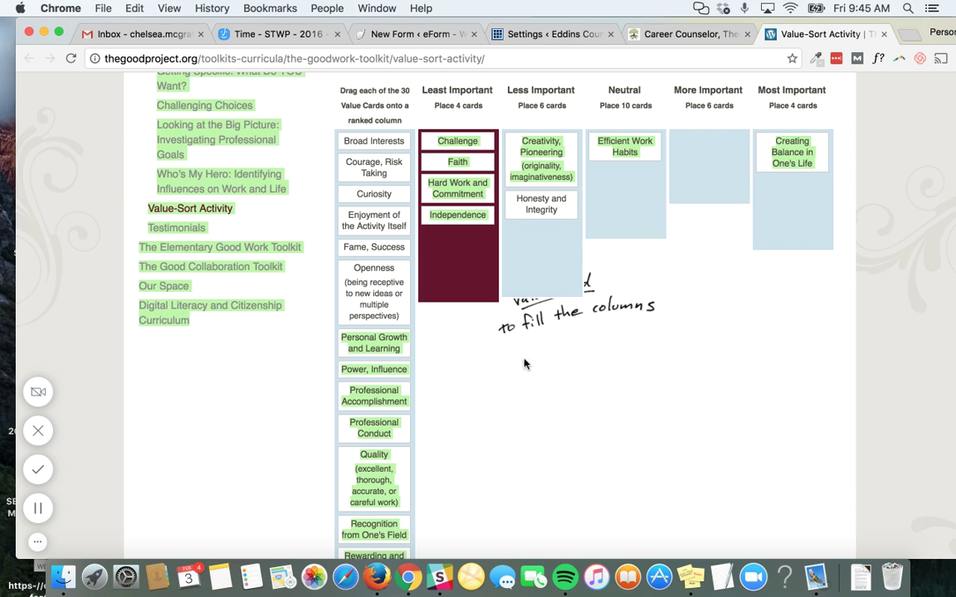
click(493, 410)
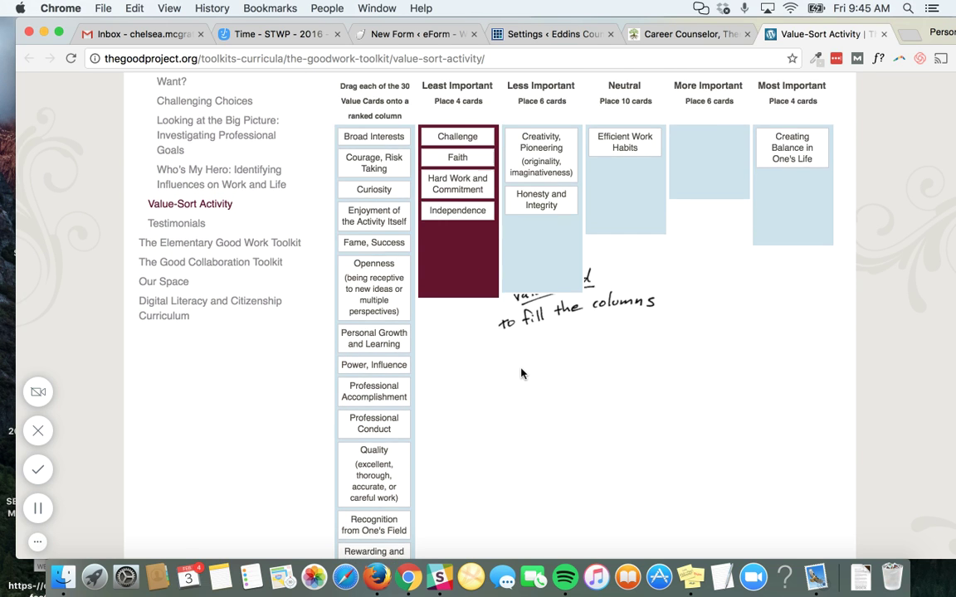
scroll(521, 374, up, 10)
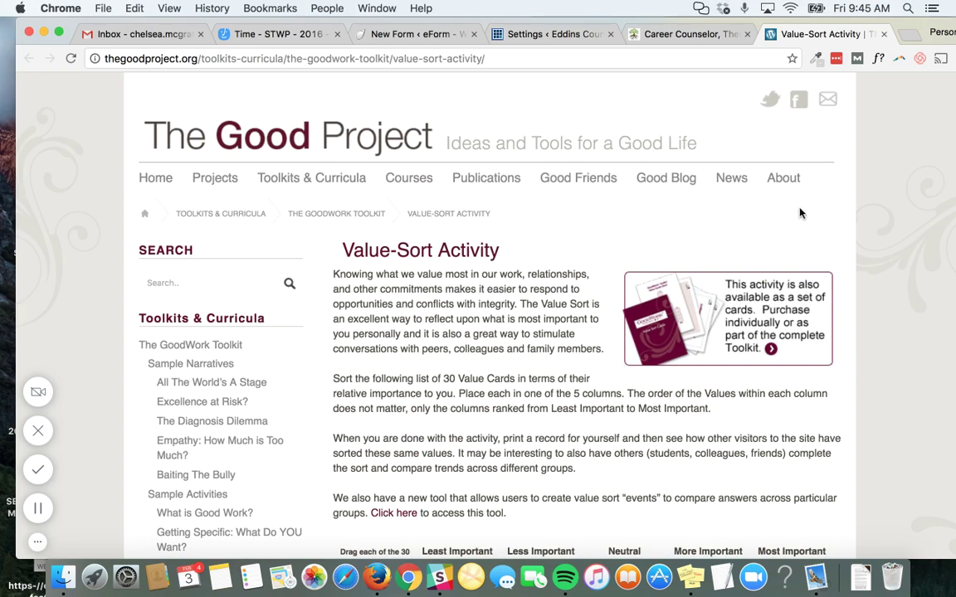
scroll(385, 404, down, 10)
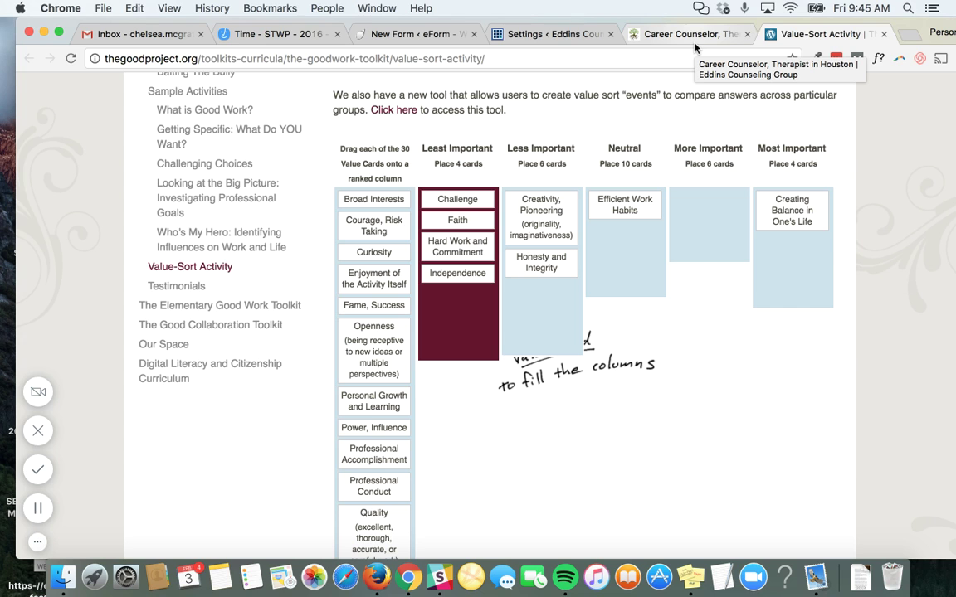
Switch to the eForm New Form editor and scroll to the career values form builder
click(505, 34)
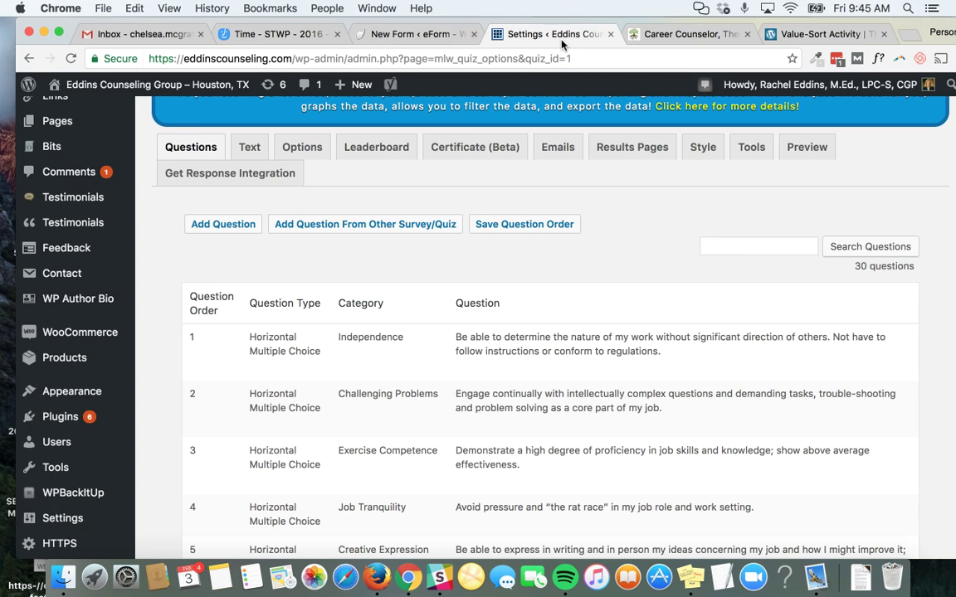
click(361, 34)
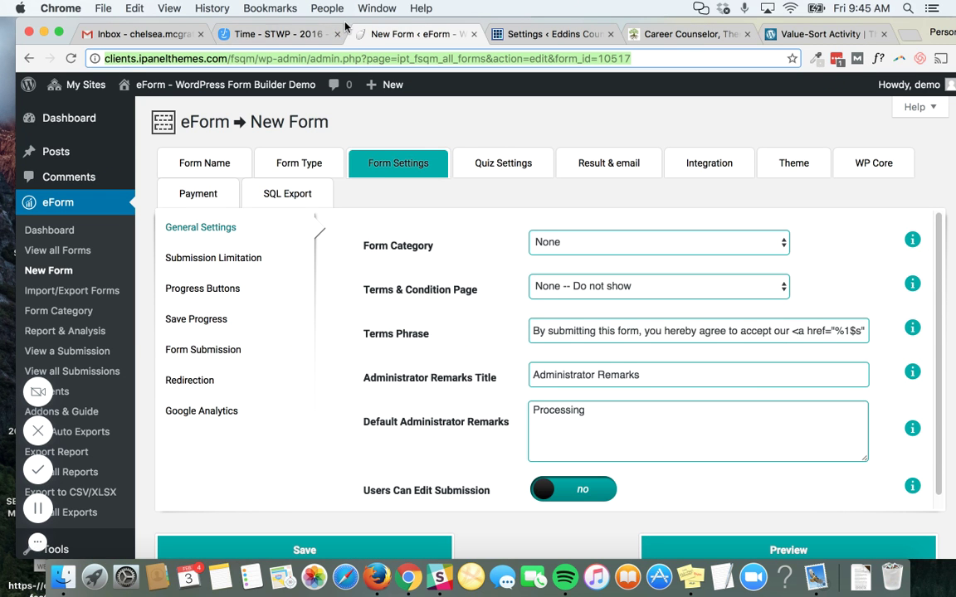
drag(346, 25, 329, 25)
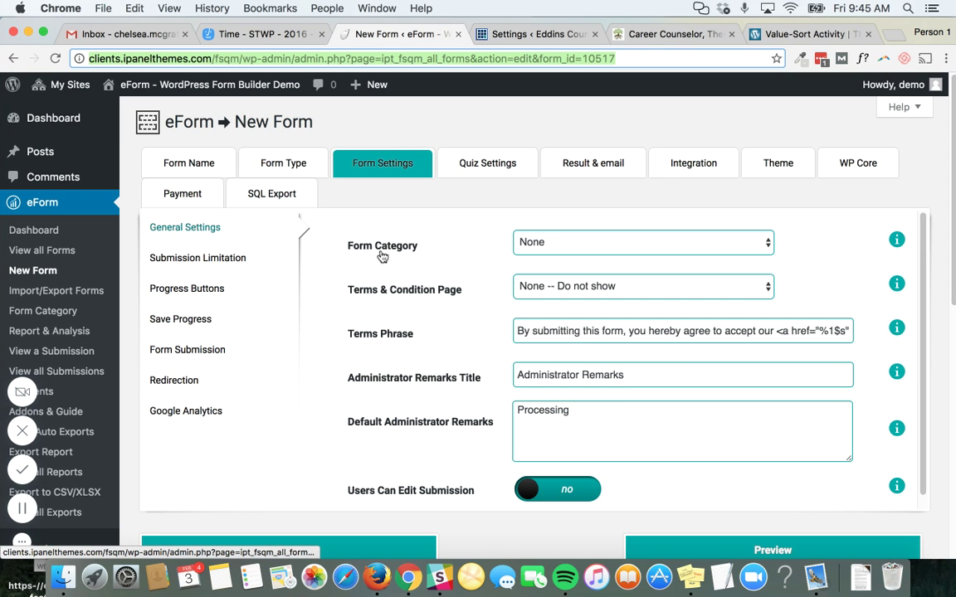
scroll(382, 257, down, 2)
scroll(381, 256, up, 2)
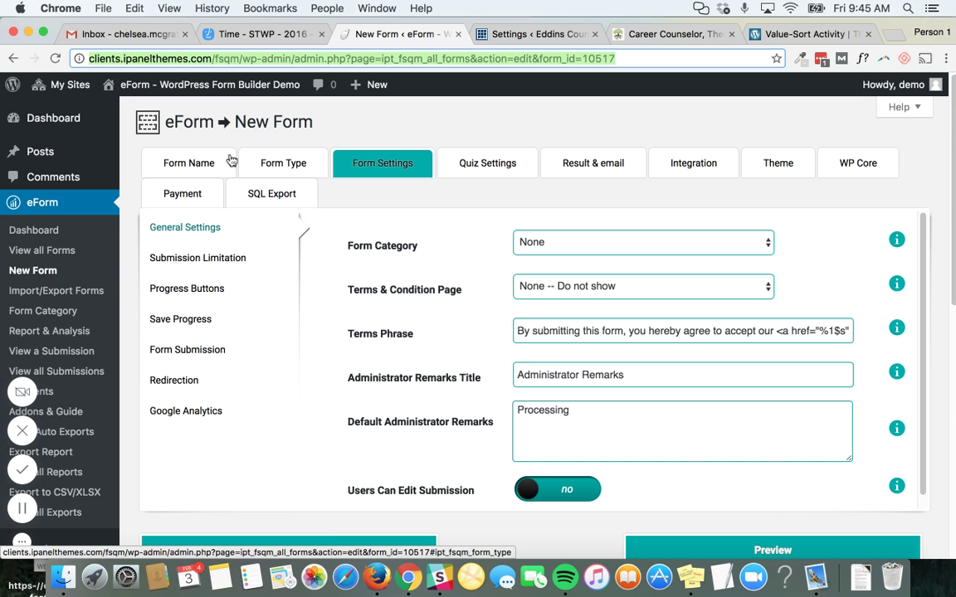
scroll(437, 380, down, 10)
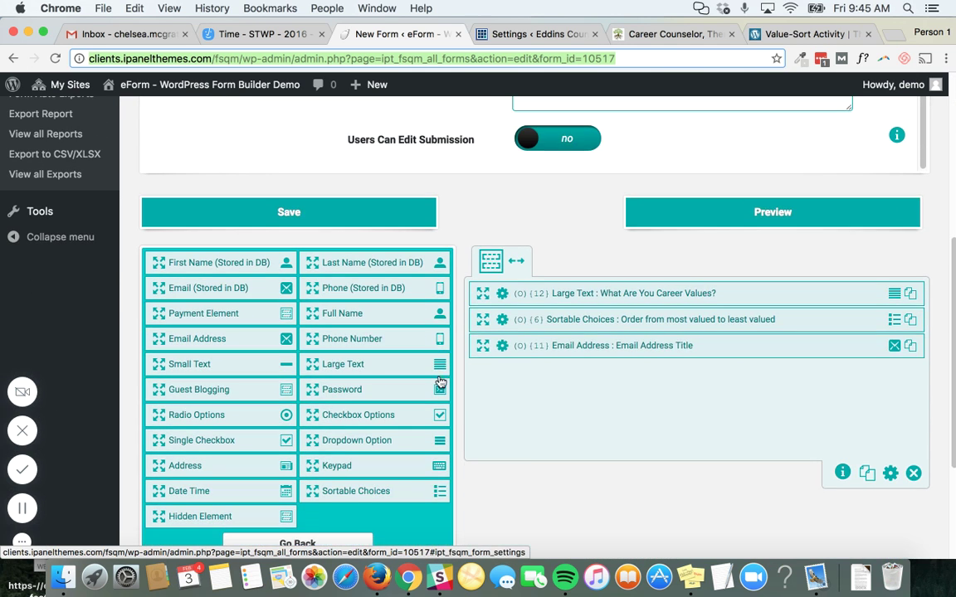
Save the form and open its preview, scrolling through the value statements
click(743, 207)
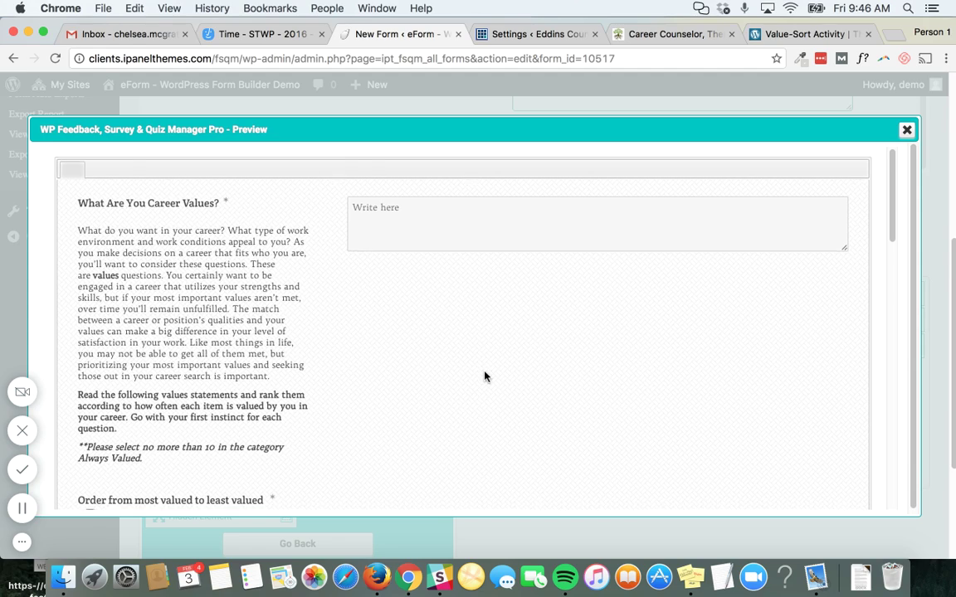
scroll(485, 377, down, 2)
scroll(486, 377, down, 6)
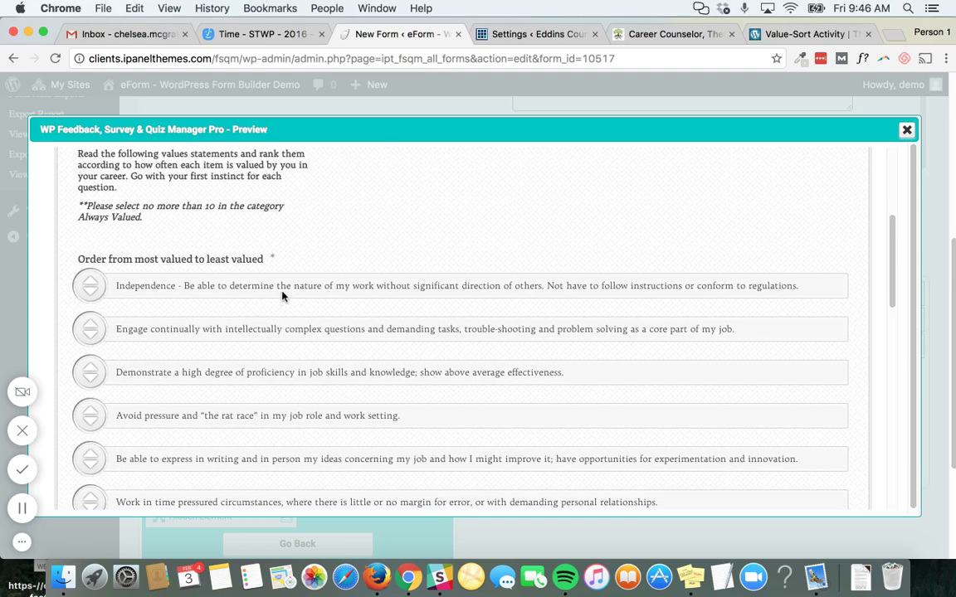
scroll(249, 303, down, 20)
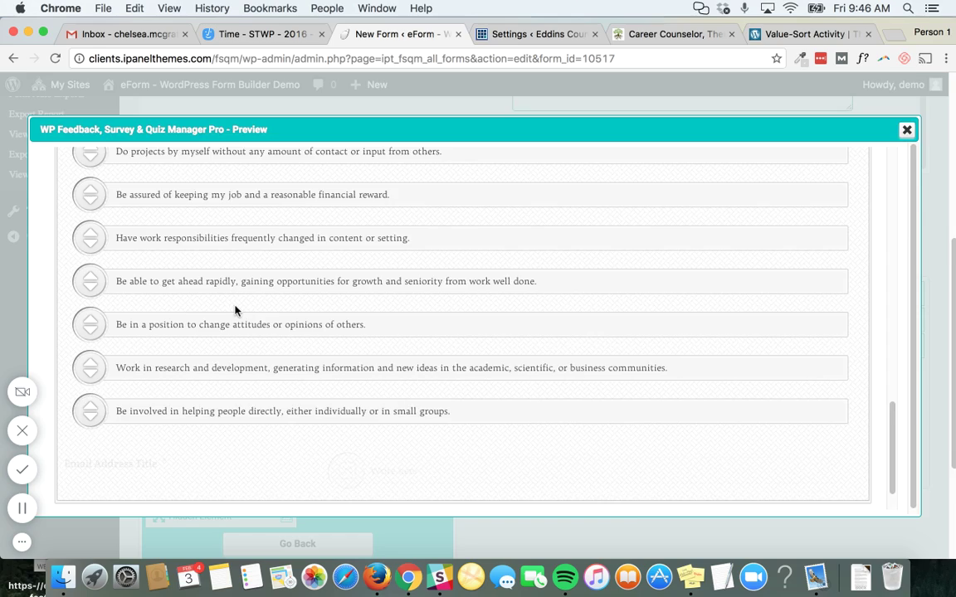
scroll(235, 310, down, 3)
scroll(235, 311, up, 10)
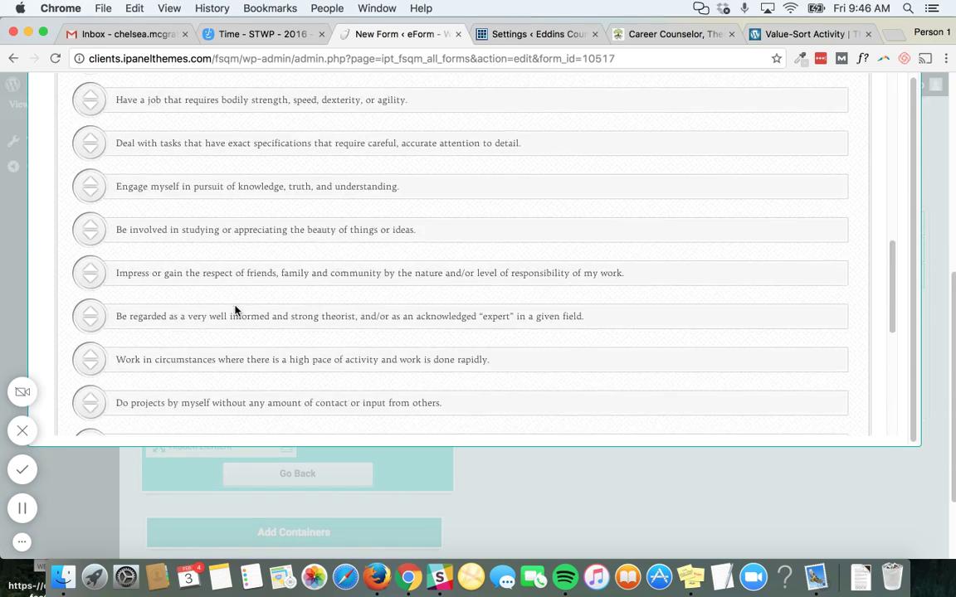
scroll(234, 311, up, 10)
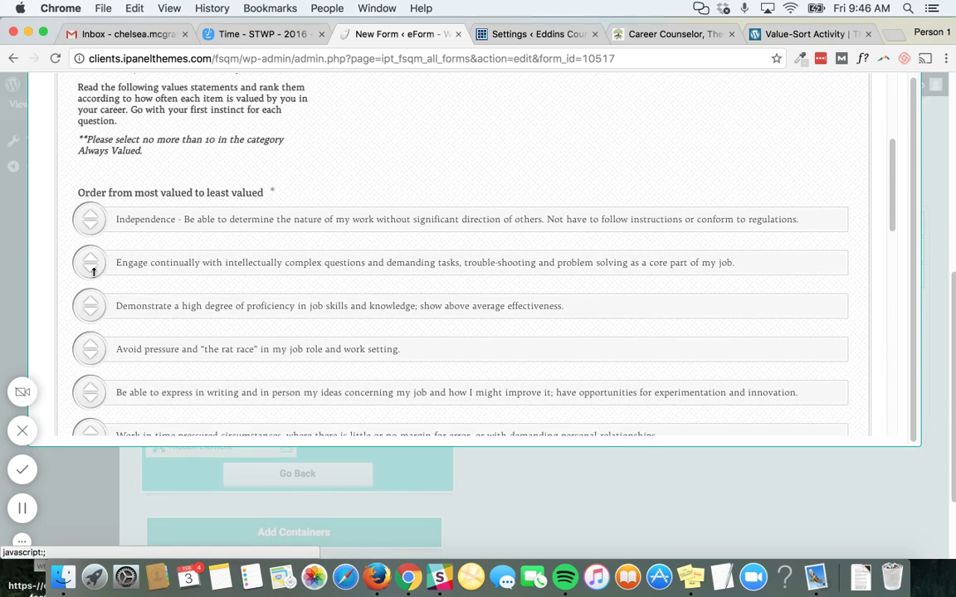
Move the proficiency statement above the complex-questions one and rank writing-and-ideas first
drag(90, 306, 94, 247)
drag(90, 393, 93, 219)
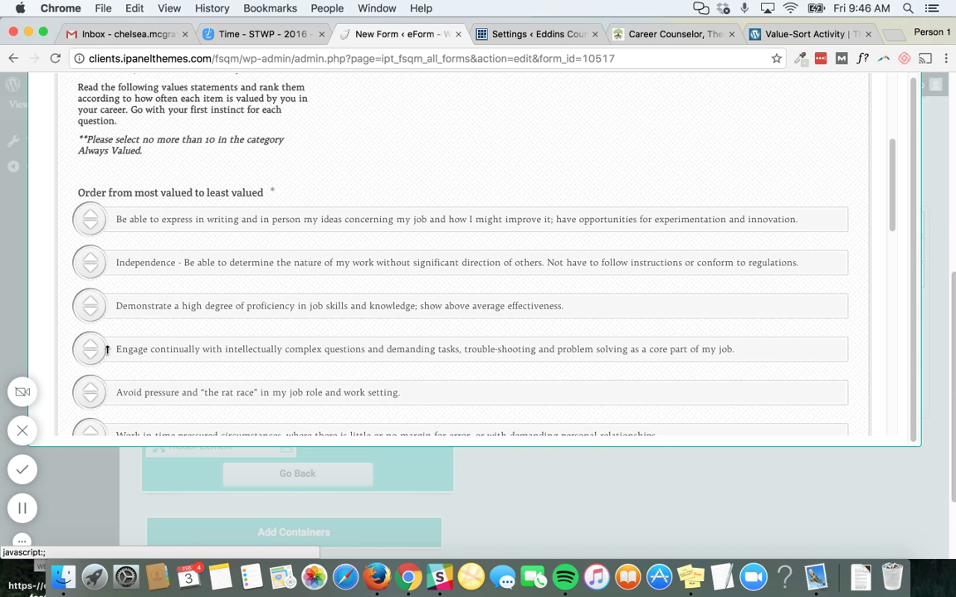
scroll(106, 349, down, 3)
drag(90, 340, 89, 415)
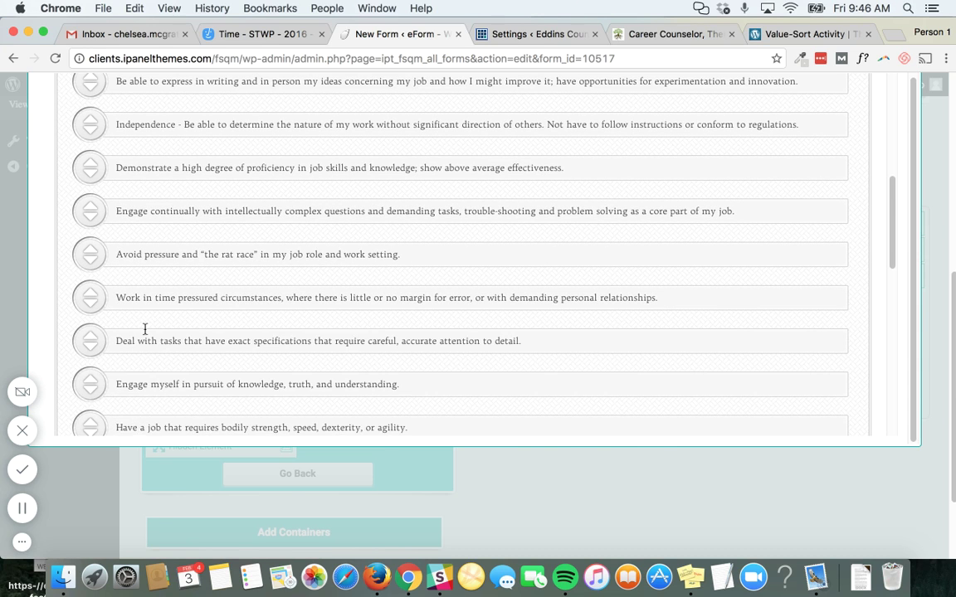
scroll(144, 330, down, 10)
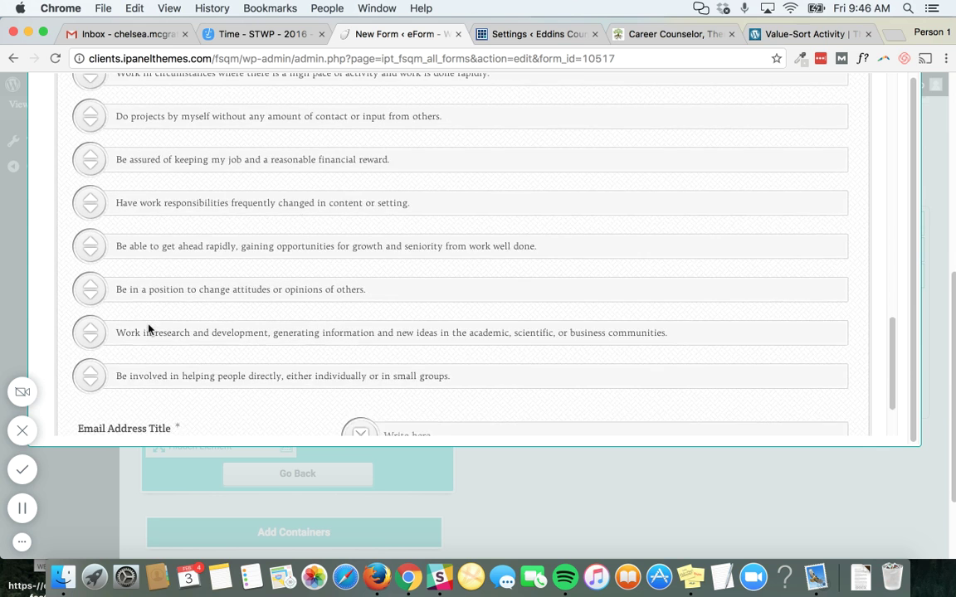
scroll(148, 329, down, 2)
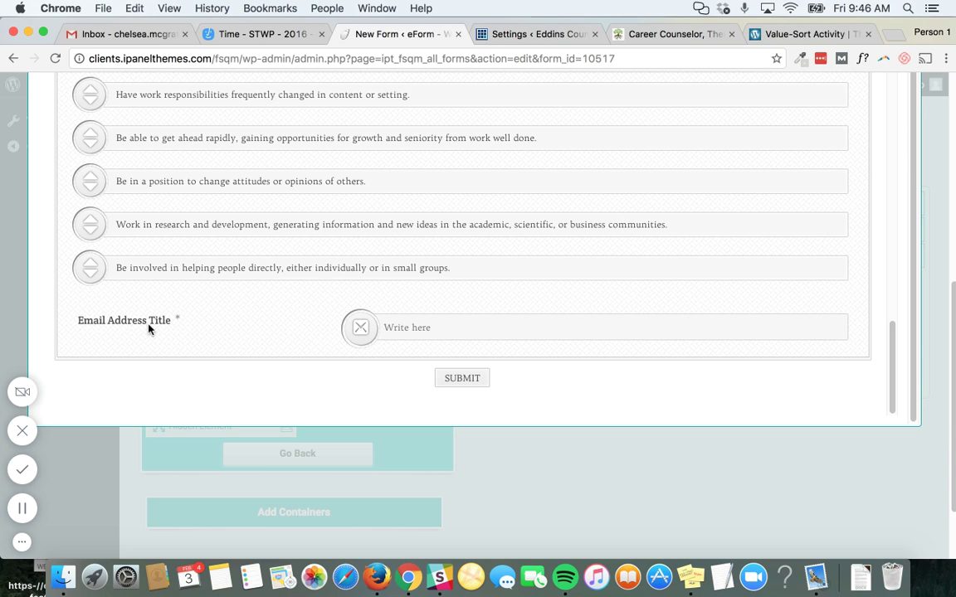
scroll(149, 329, up, 1)
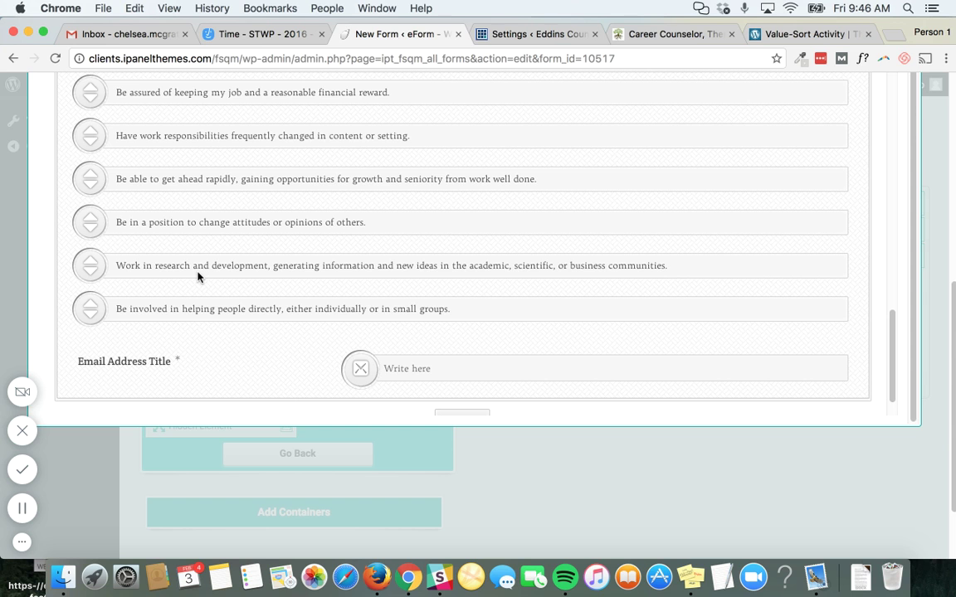
scroll(199, 278, up, 6)
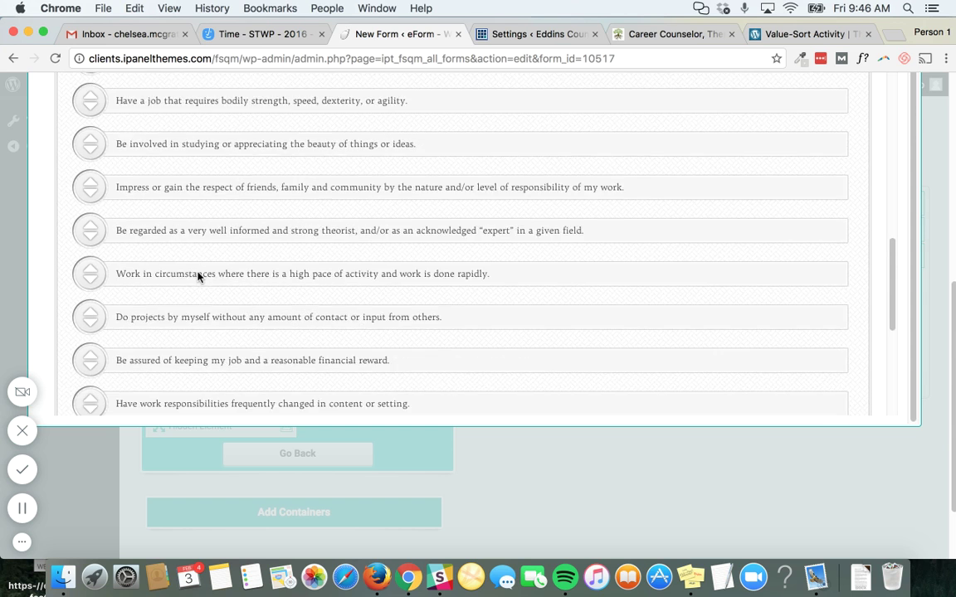
scroll(199, 278, down, 6)
scroll(382, 267, down, 2)
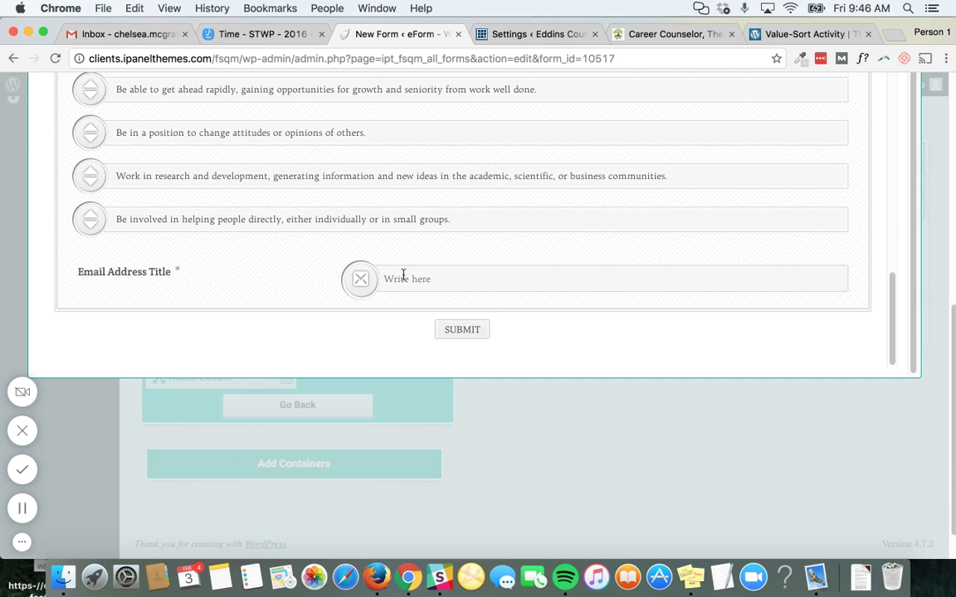
Enter the respondent's email address in the Email Address field and submit the preview form
click(403, 278)
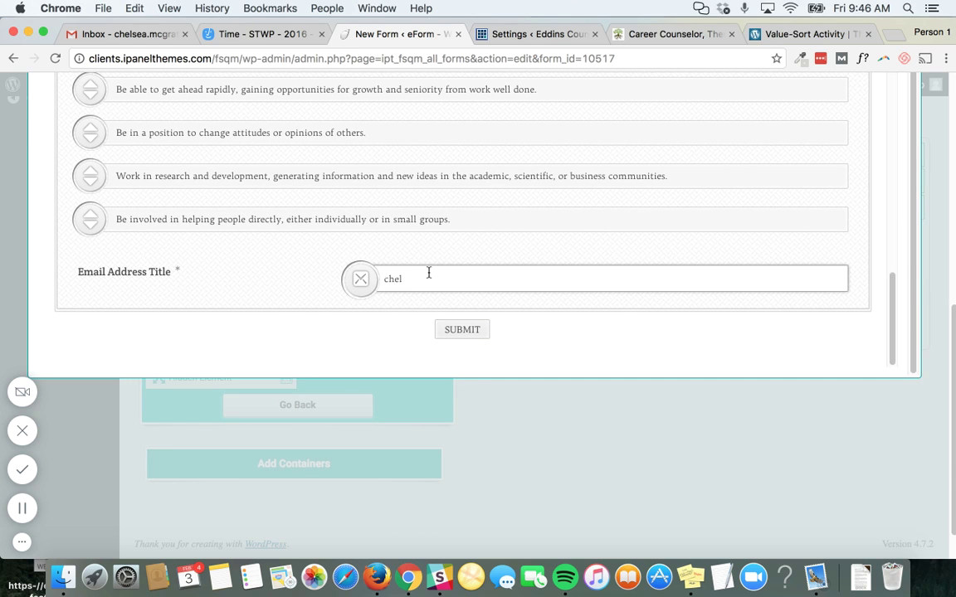
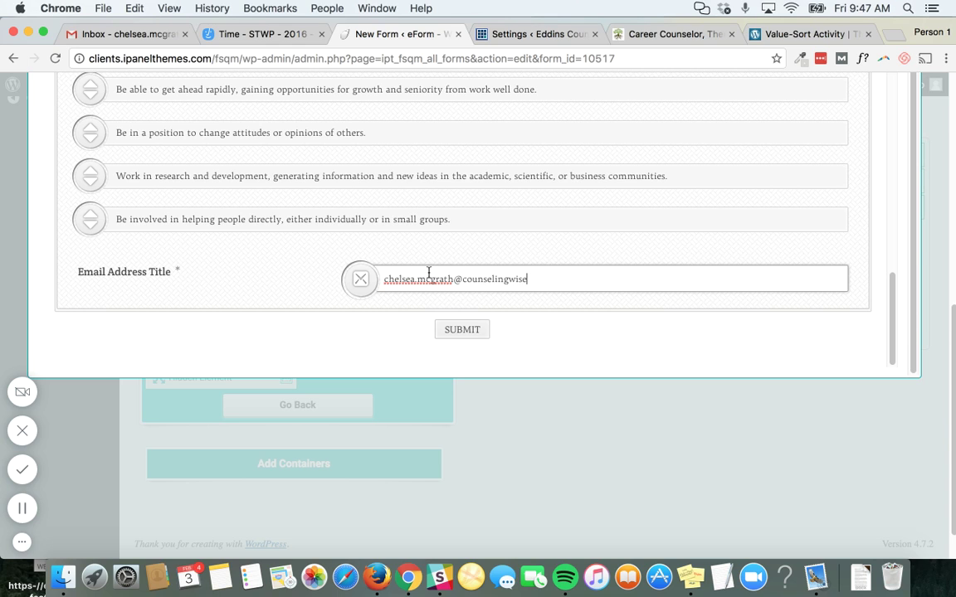
click(474, 332)
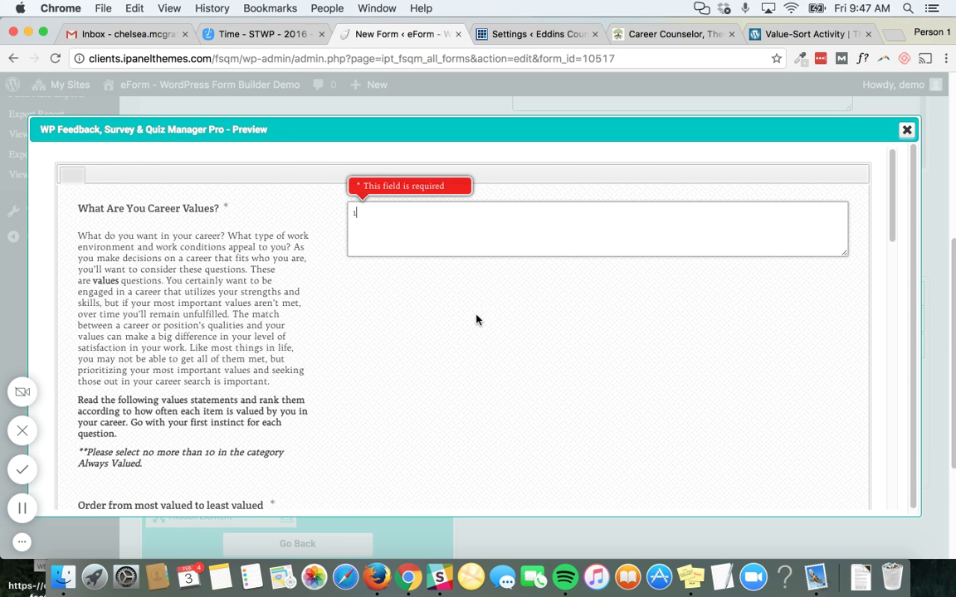
scroll(477, 320, down, 20)
click(475, 424)
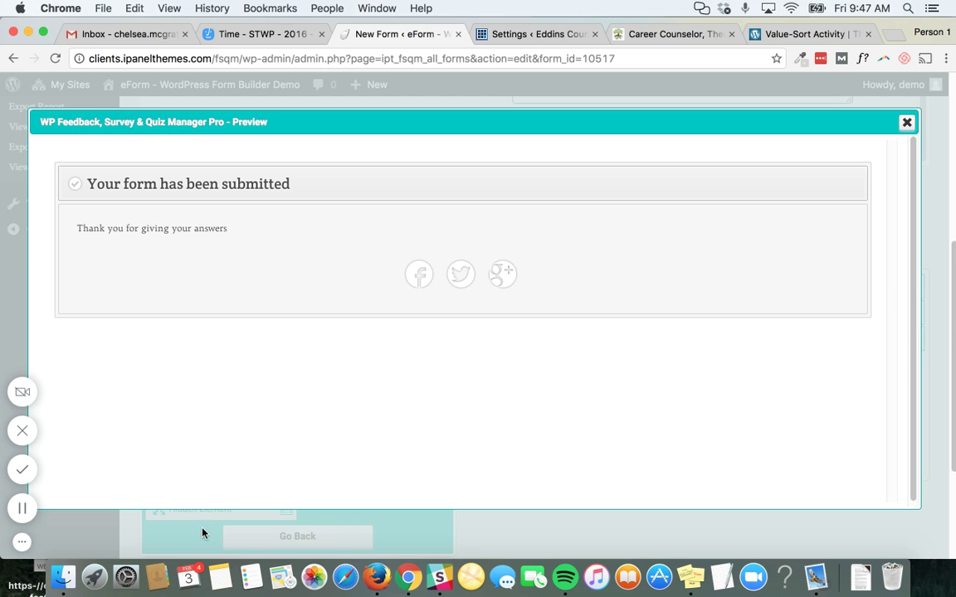
Close the preview and go to the form's result and email notification settings
click(906, 125)
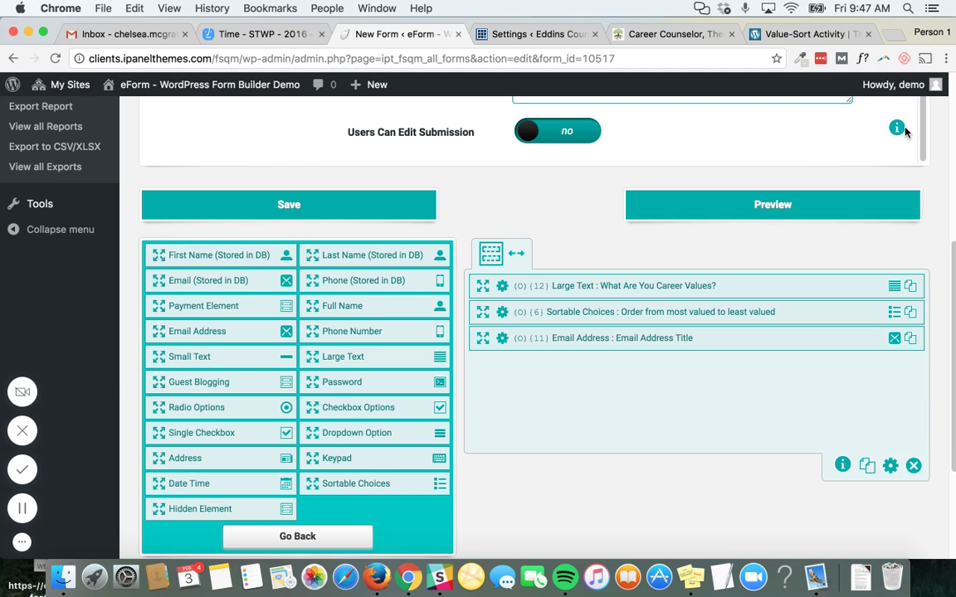
scroll(662, 286, up, 6)
scroll(662, 286, down, 5)
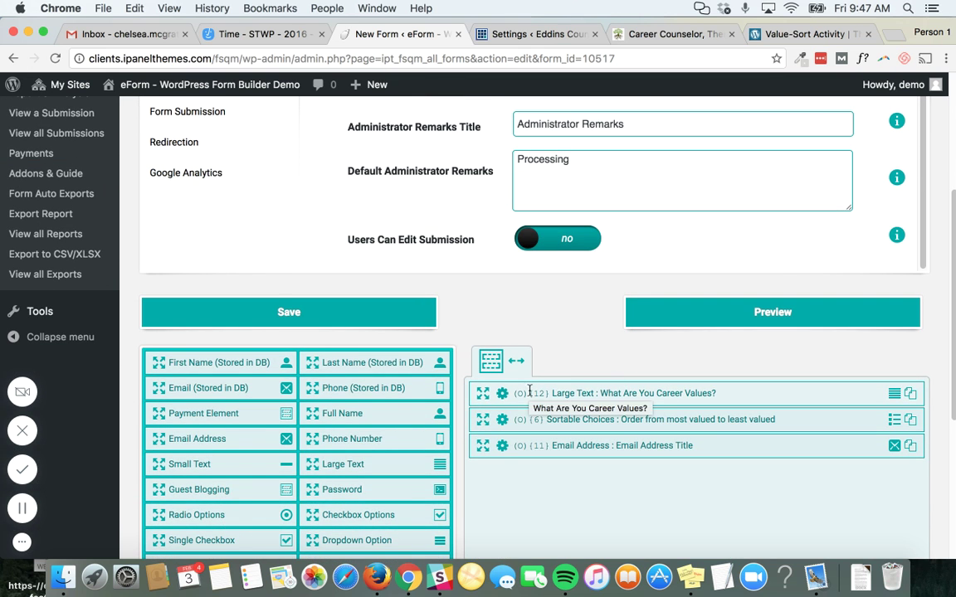
scroll(484, 307, up, 6)
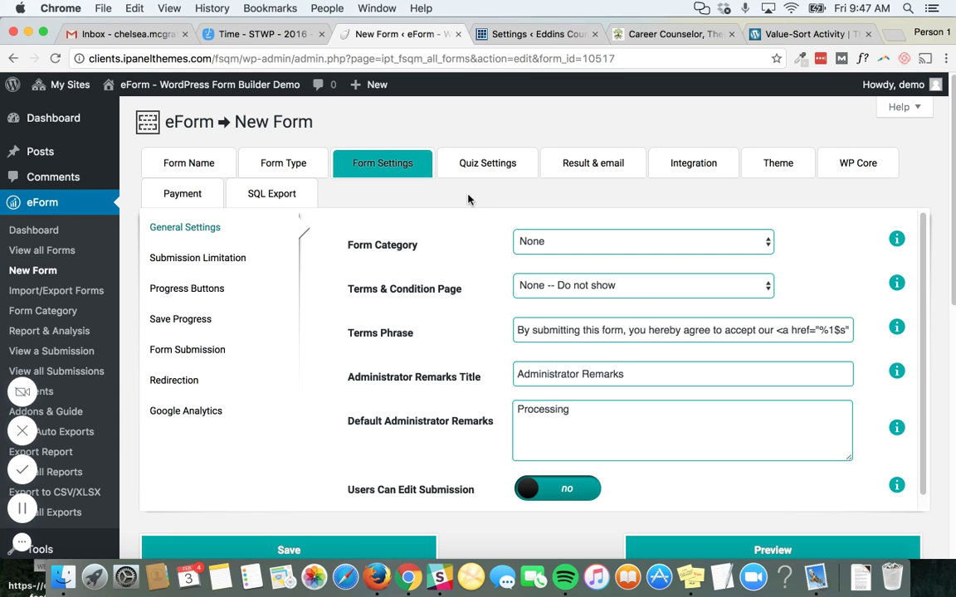
click(488, 166)
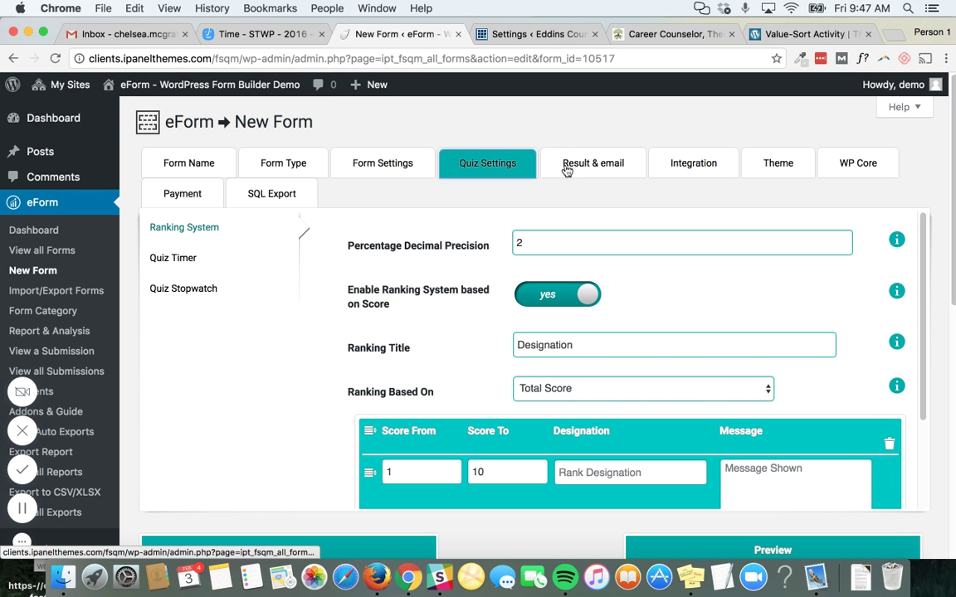
click(566, 166)
click(505, 170)
click(574, 163)
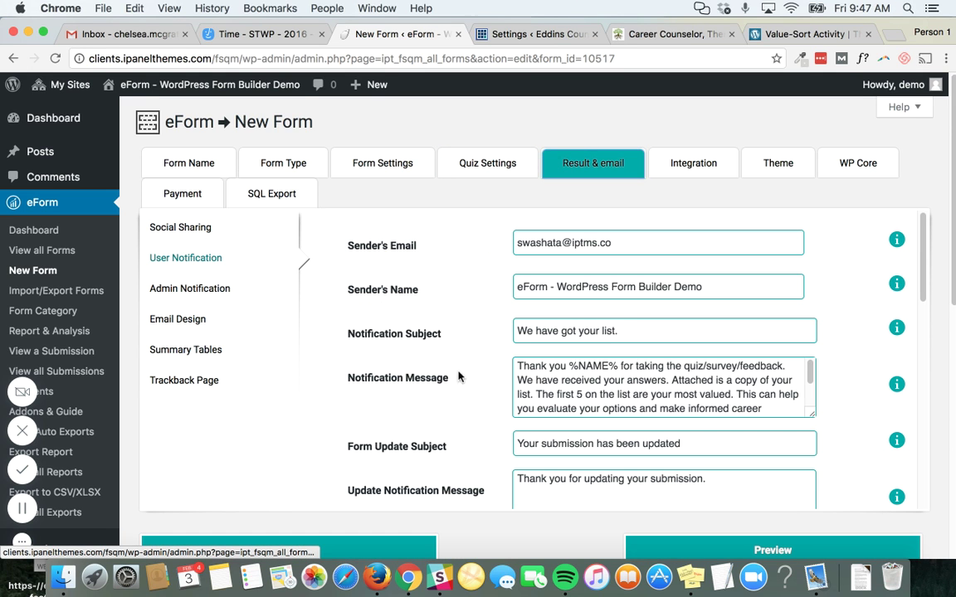
Select the notification message, review the User Notification options, and save with Cmd+S
drag(517, 366, 564, 410)
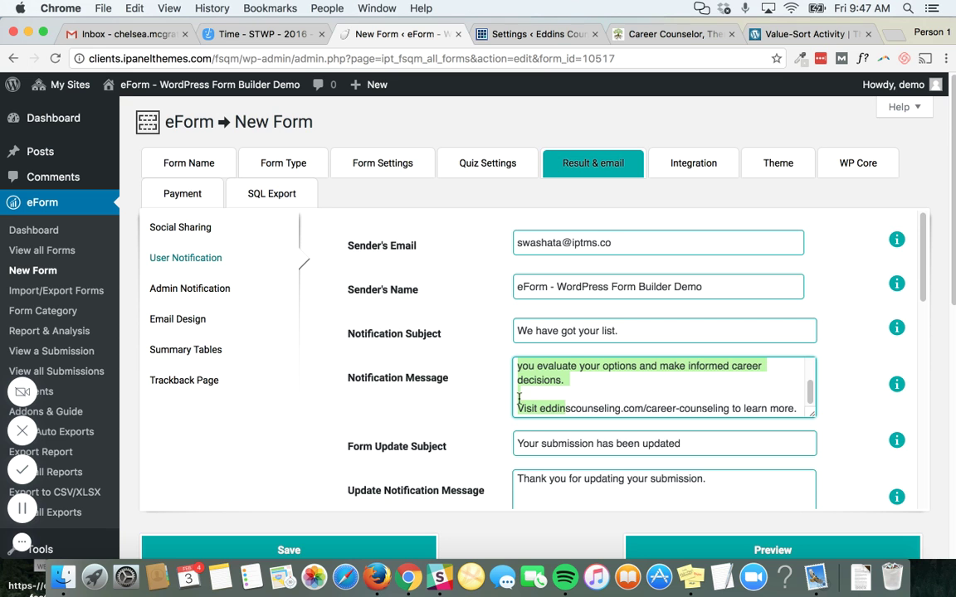
scroll(518, 400, down, 2)
scroll(519, 400, down, 10)
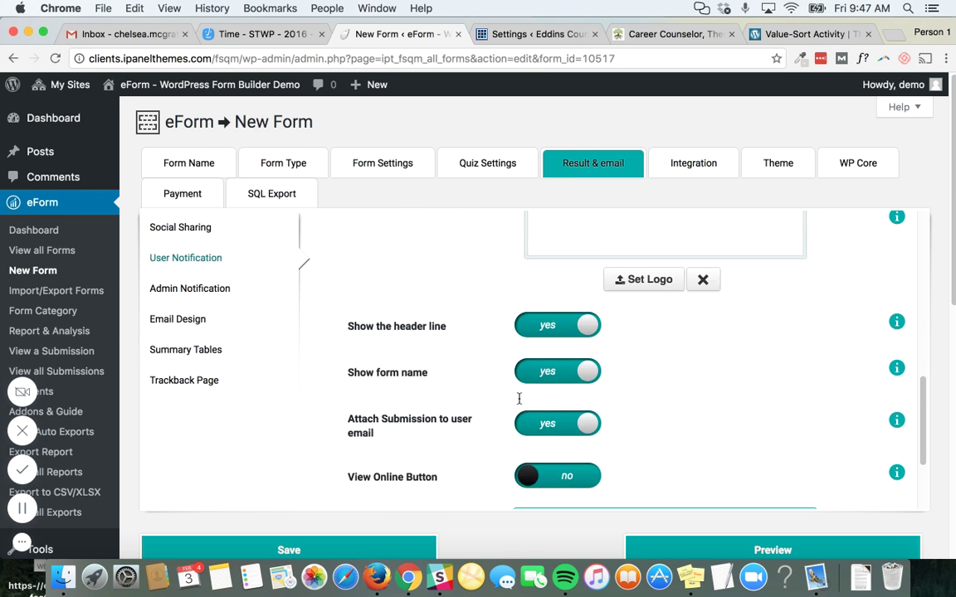
scroll(519, 398, down, 3)
scroll(489, 288, up, 10)
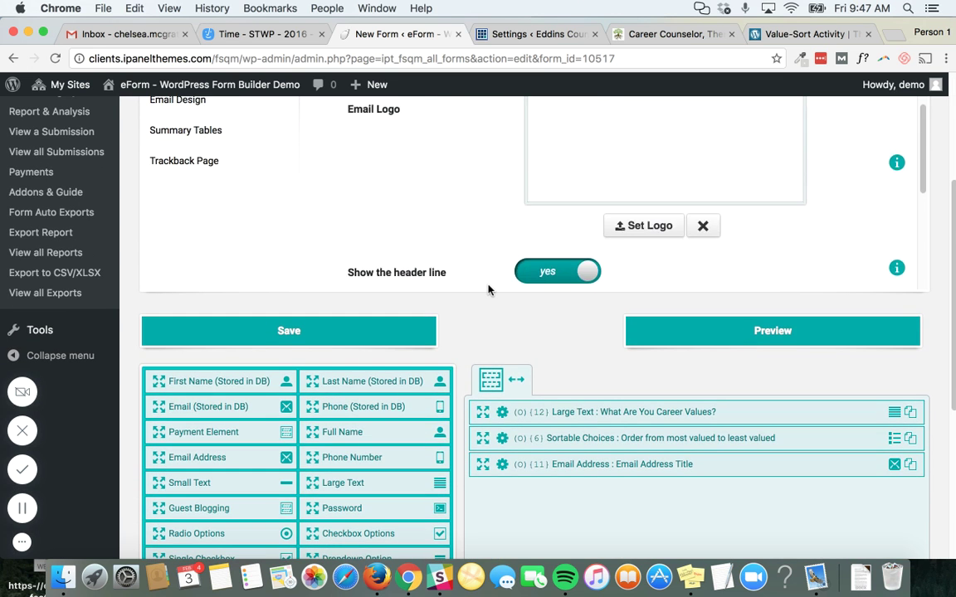
scroll(489, 288, up, 5)
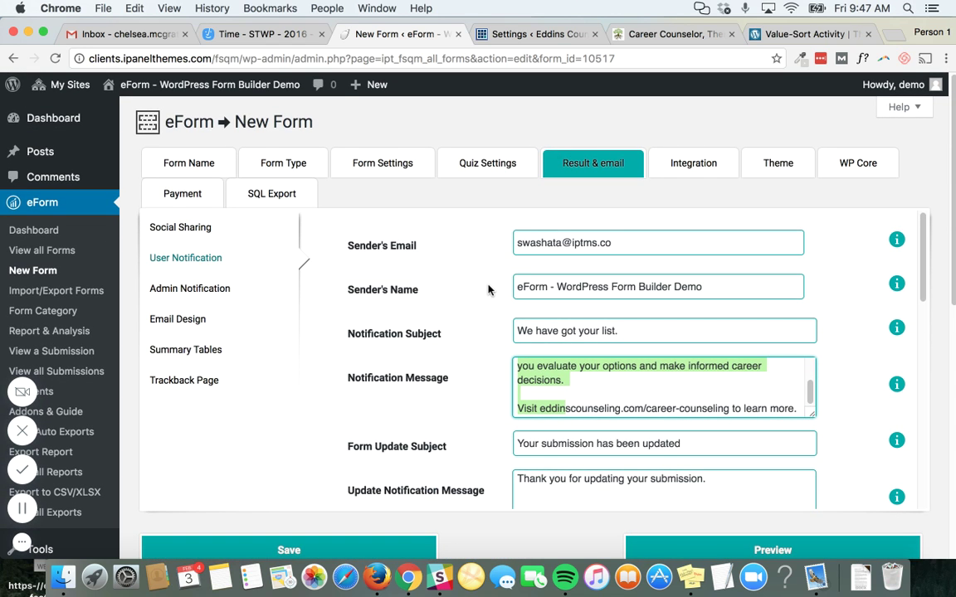
key(super+s)
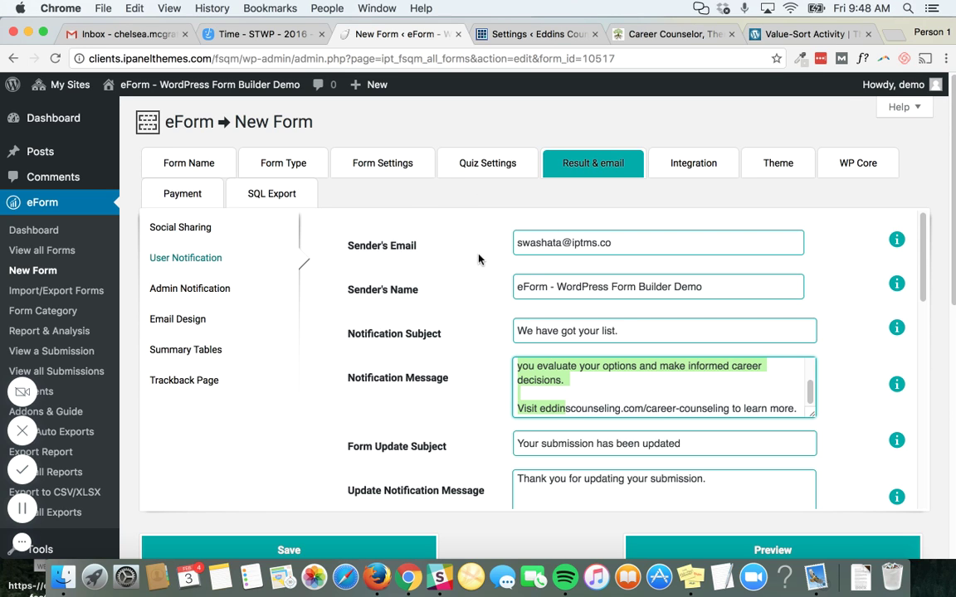
scroll(552, 324, down, 5)
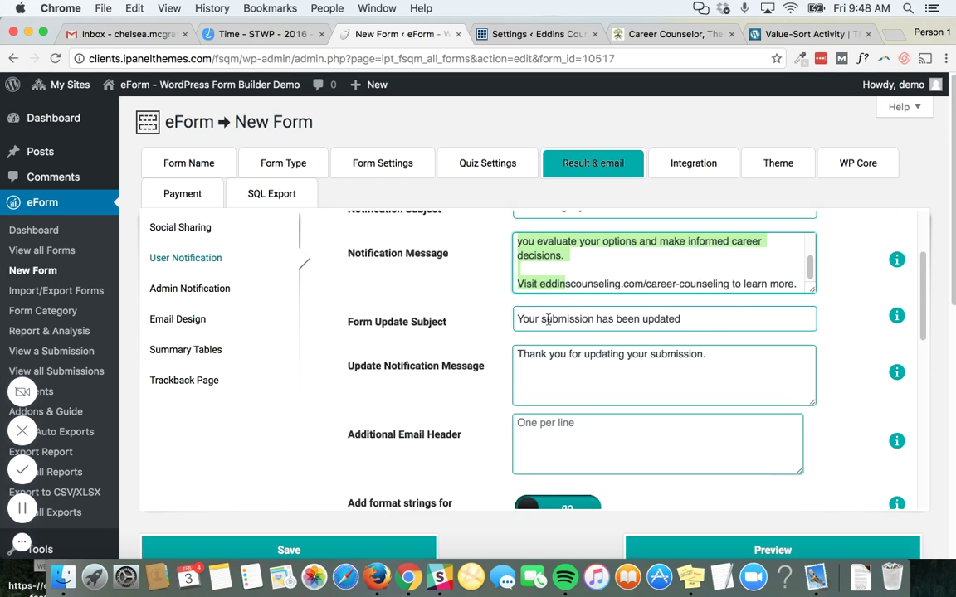
scroll(548, 320, down, 3)
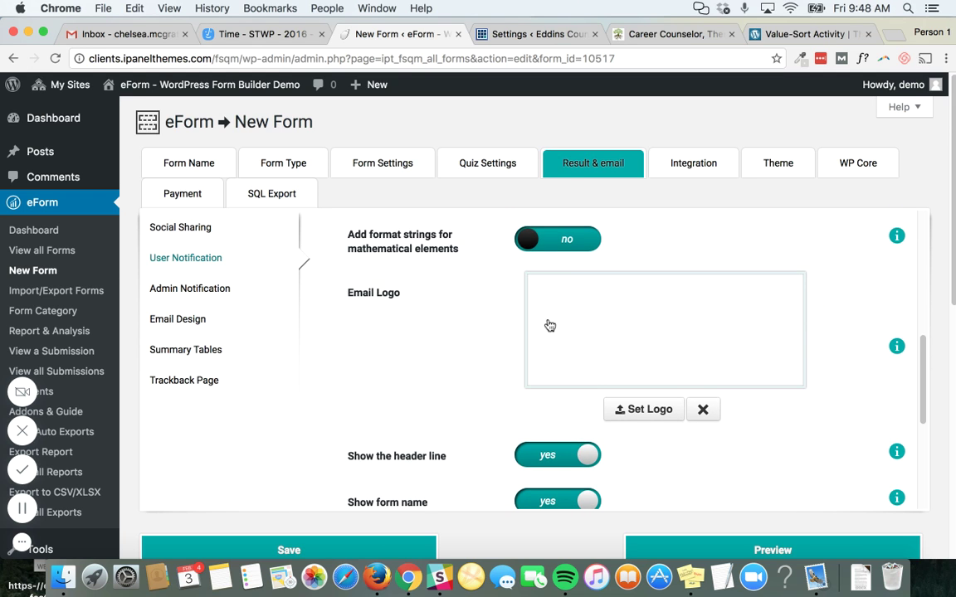
scroll(548, 324, down, 3)
scroll(546, 324, up, 5)
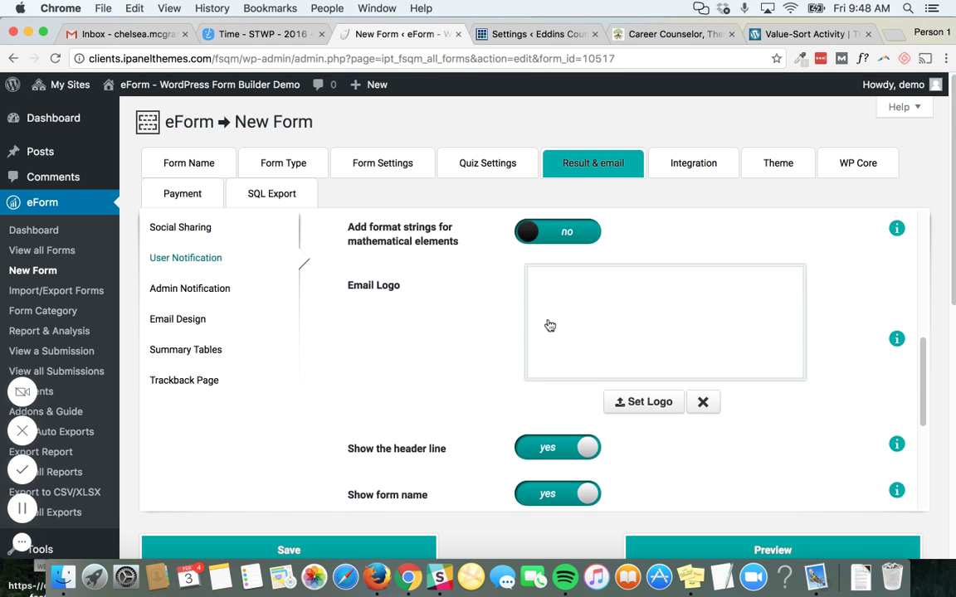
click(177, 319)
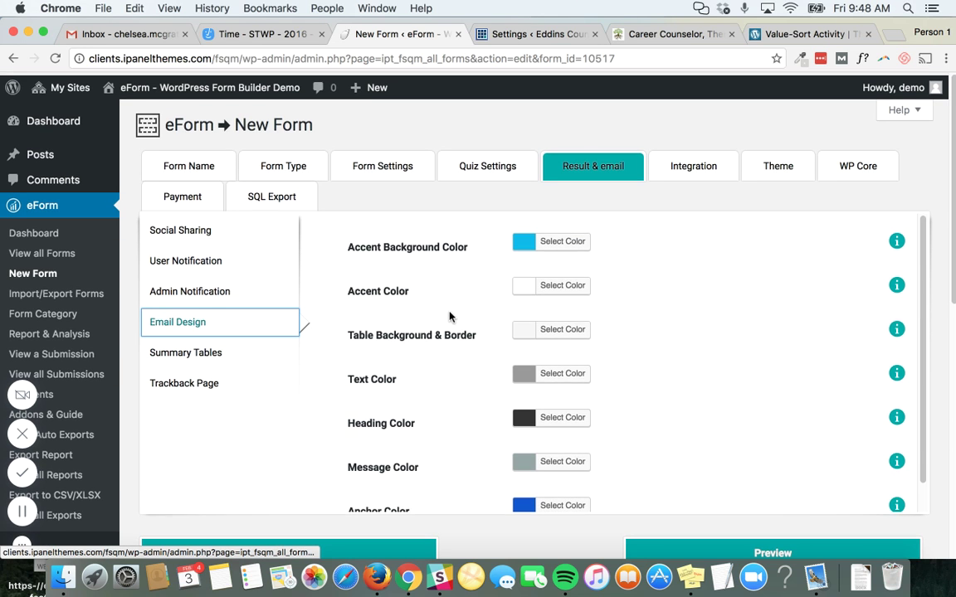
click(188, 288)
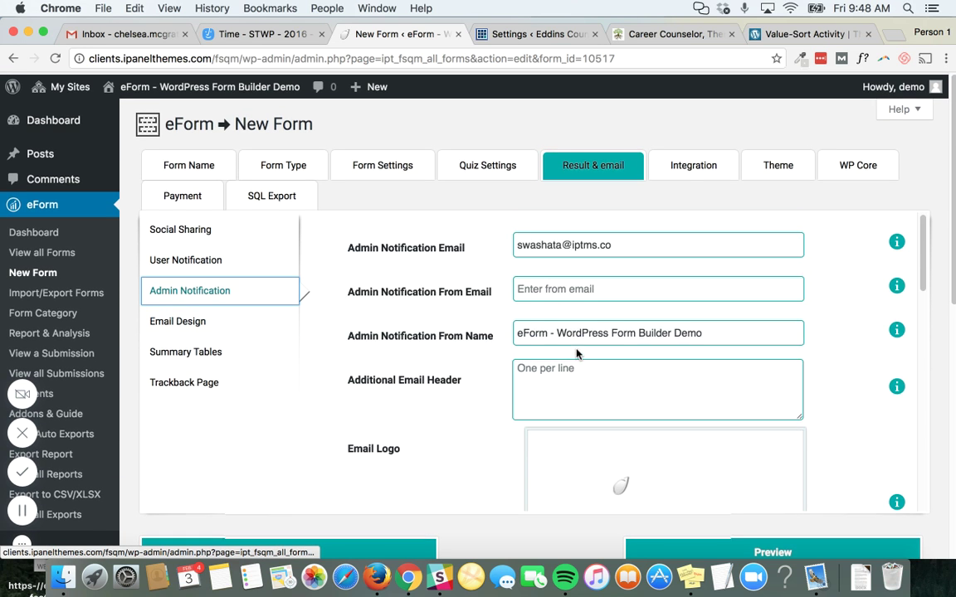
click(189, 258)
scroll(507, 292, up, 5)
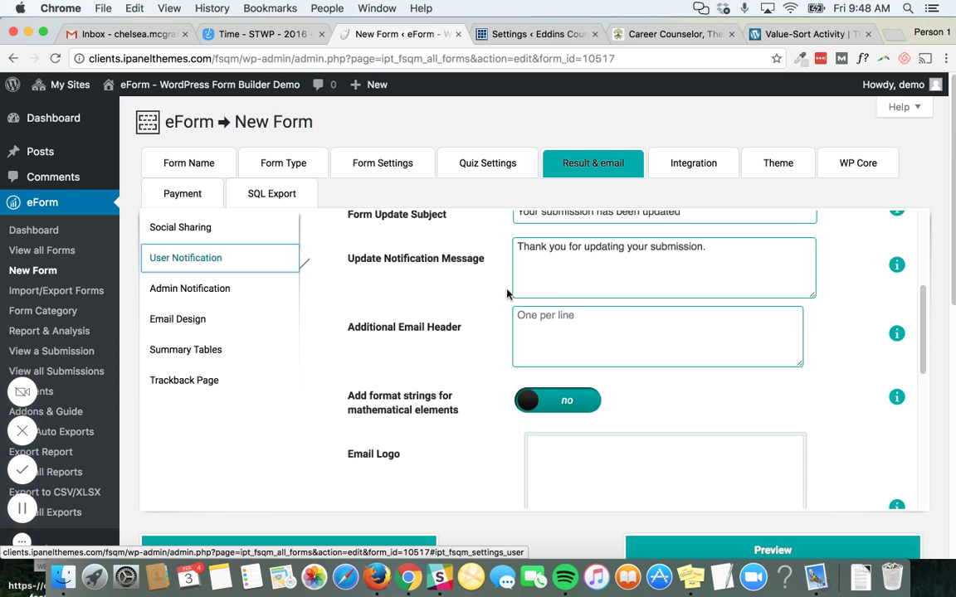
scroll(508, 292, up, 2)
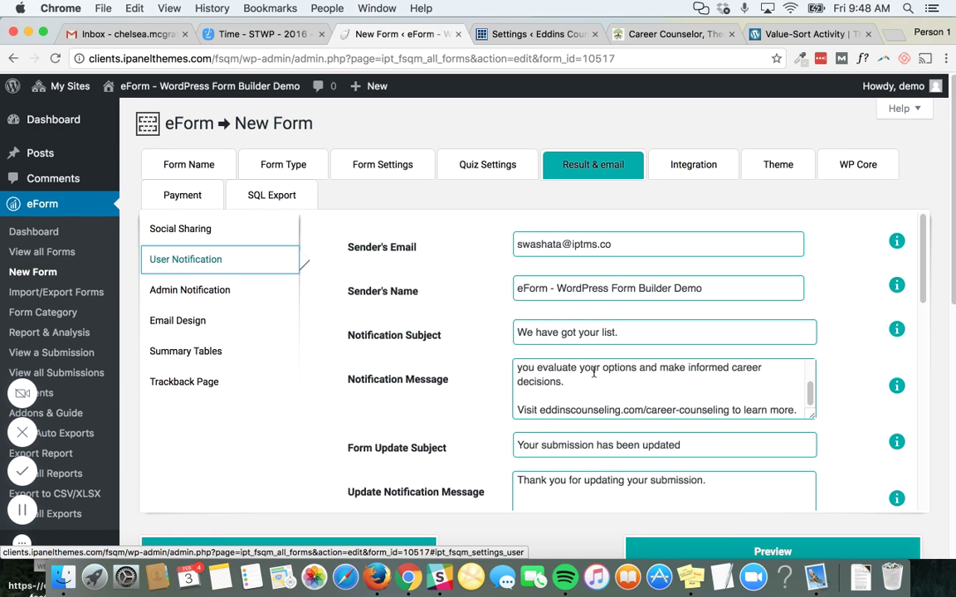
scroll(594, 373, down, 2)
scroll(594, 373, up, 1)
scroll(594, 373, down, 5)
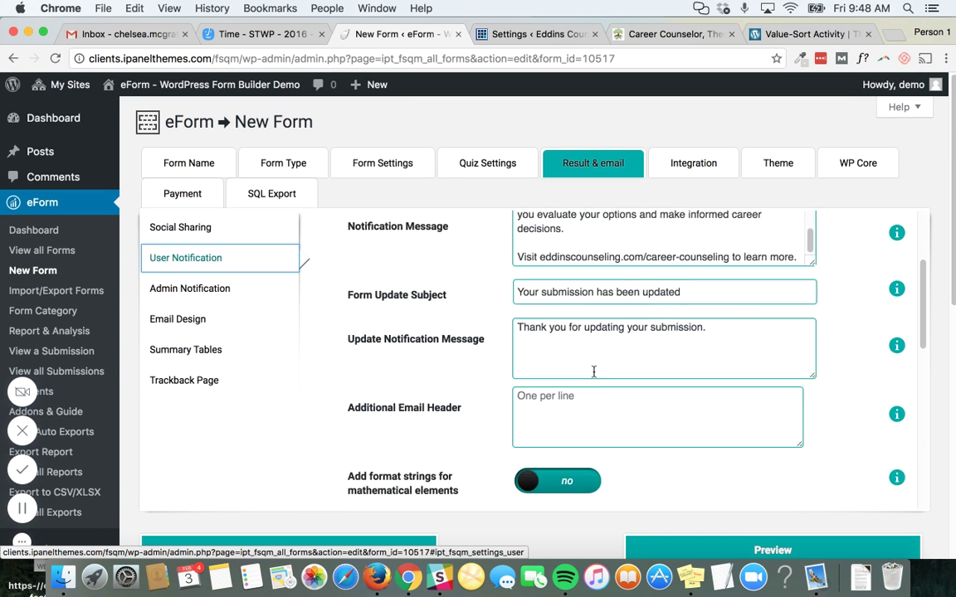
scroll(594, 372, down, 3)
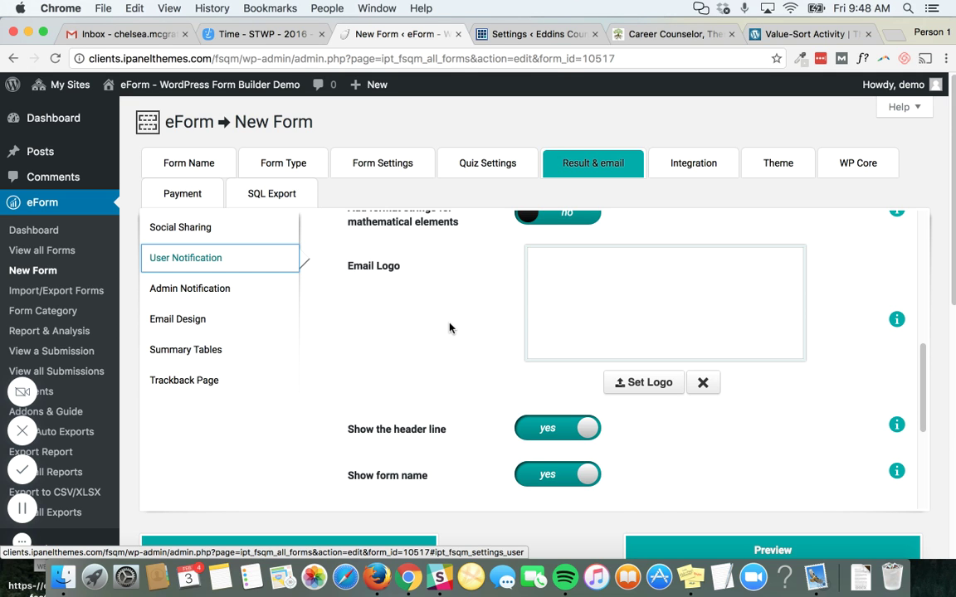
scroll(449, 327, up, 8)
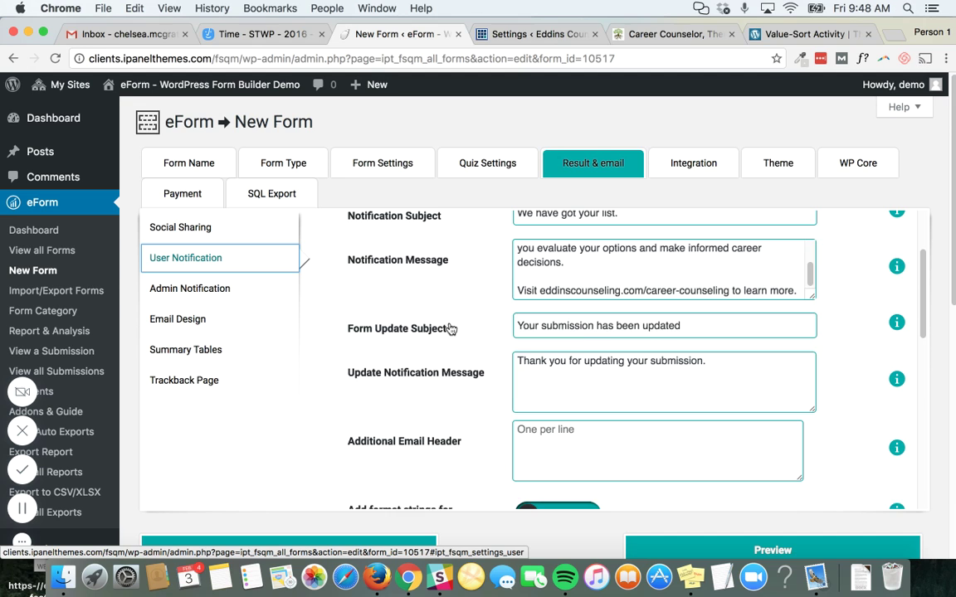
scroll(547, 239, down, 1)
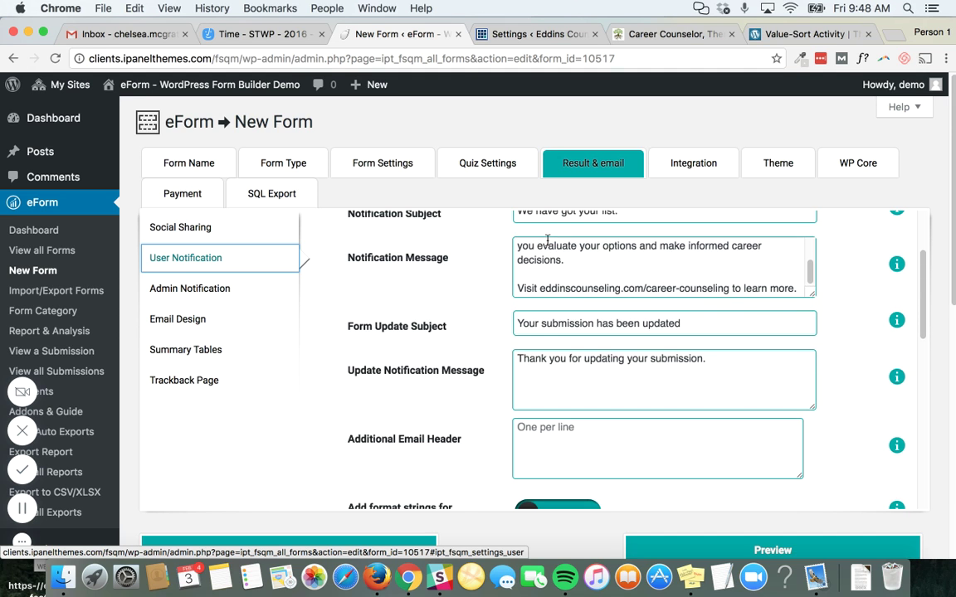
scroll(547, 245, up, 2)
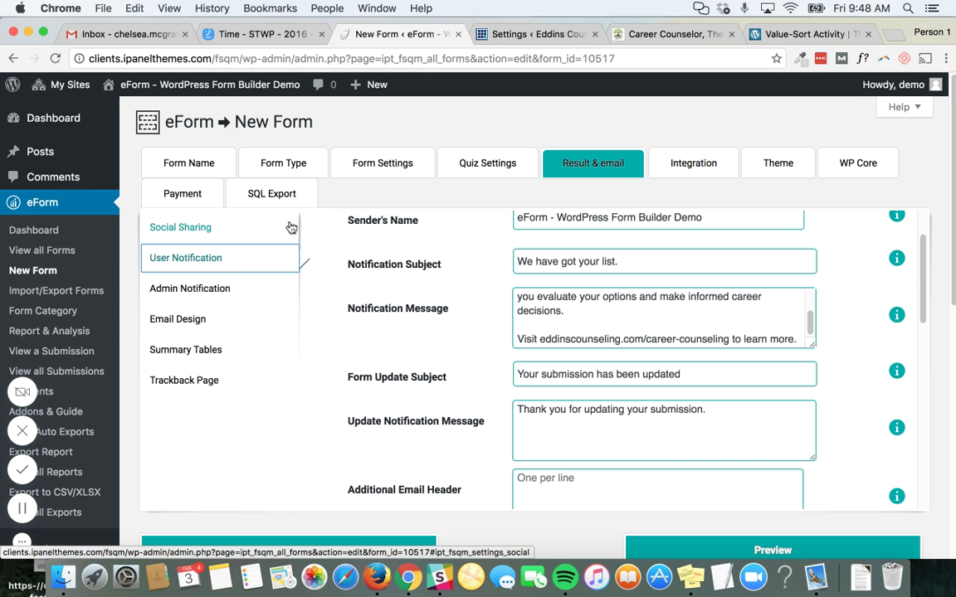
key(ctrl+Tab)
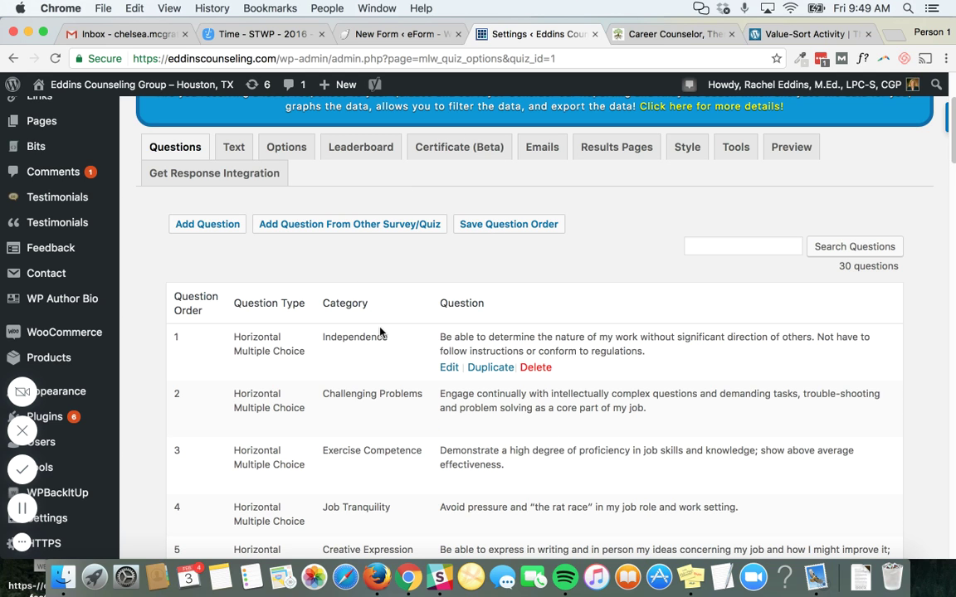
key(ctrl+shift+Tab)
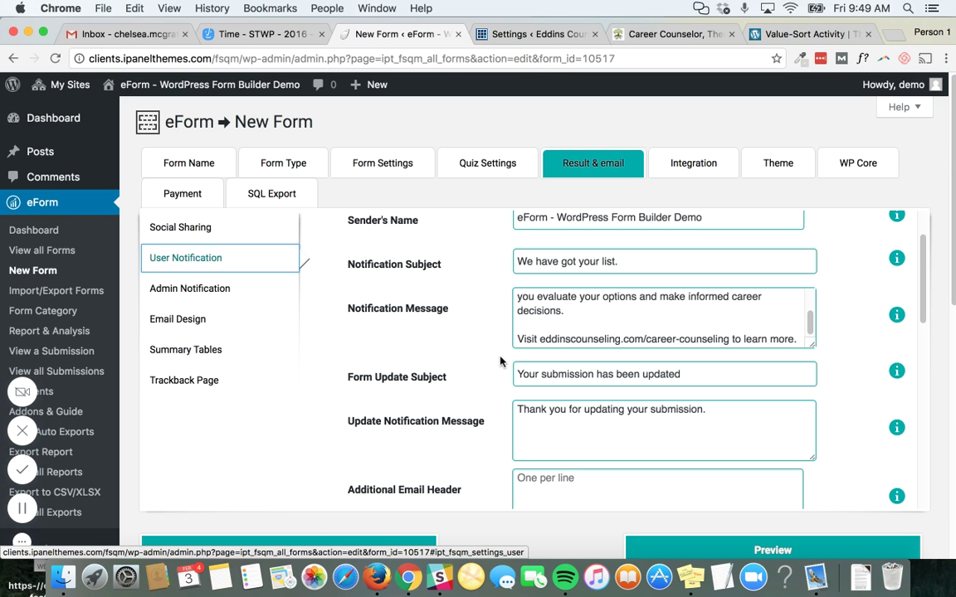
Go to eForm's Export Report page for the Career Values Questionaire form (3 submissions)
scroll(307, 287, down, 2)
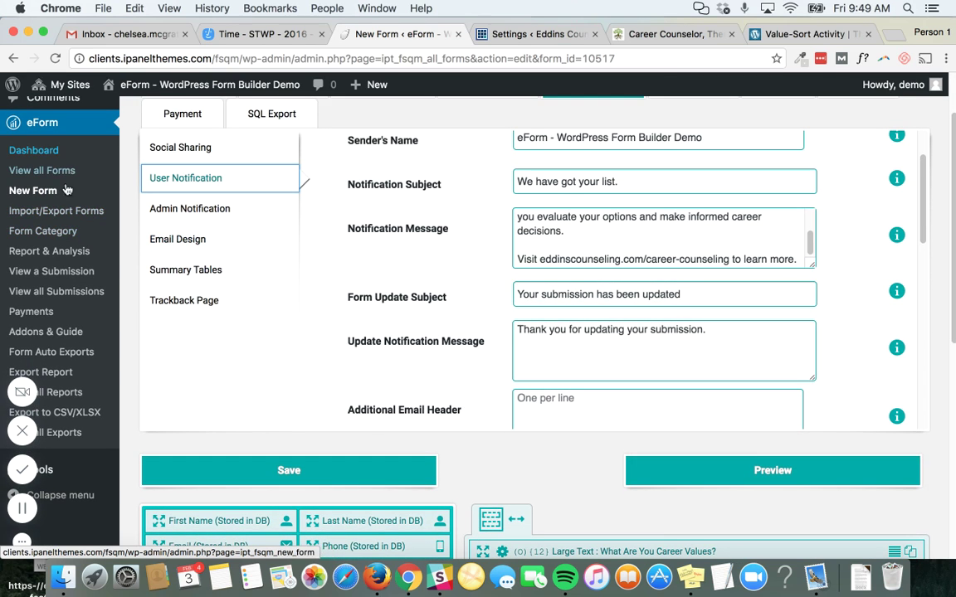
scroll(49, 299, down, 2)
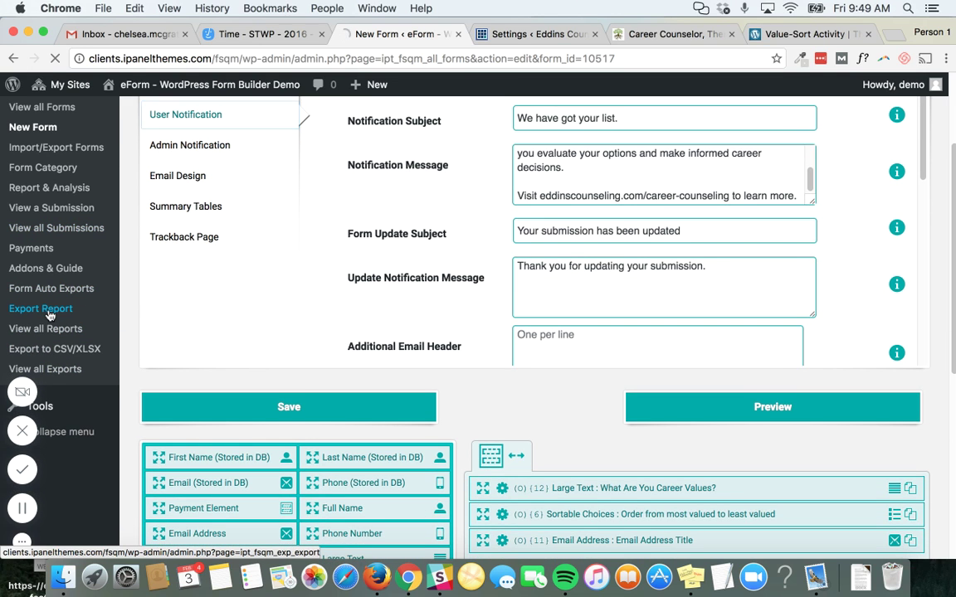
click(48, 312)
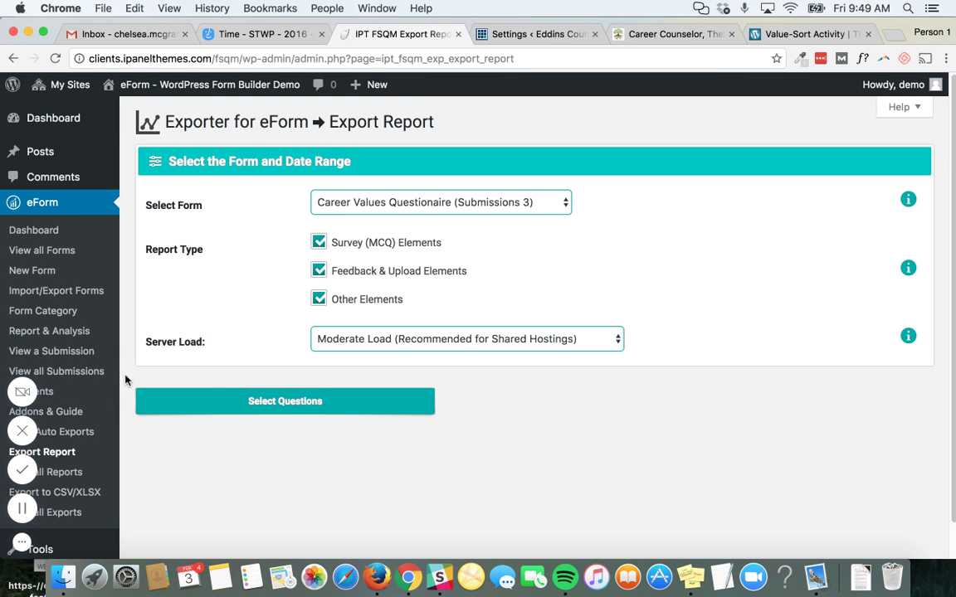
scroll(60, 414, down, 2)
scroll(73, 414, up, 1)
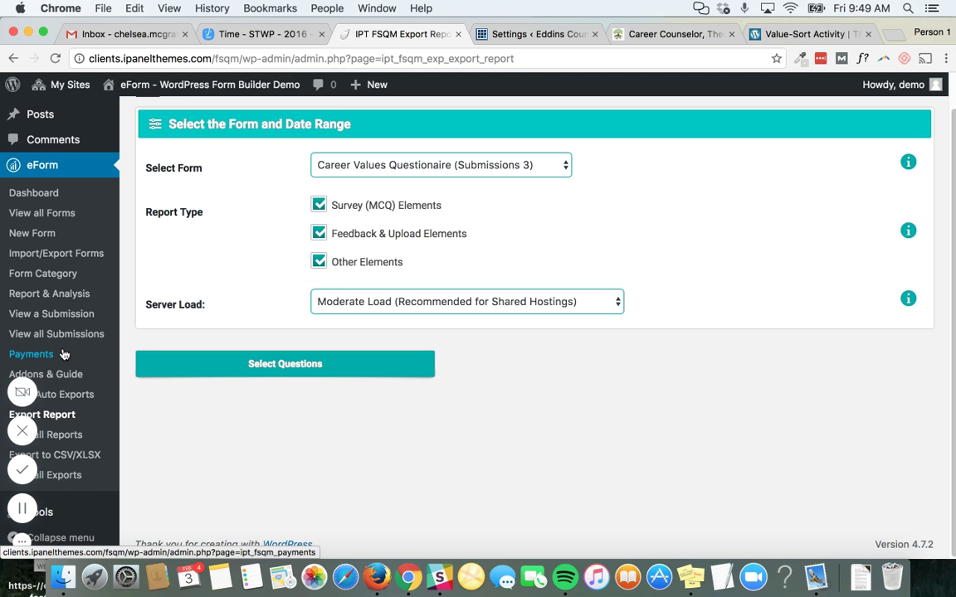
Go to eForm's Report & Analysis page for the Career Values Questionaire form
click(65, 296)
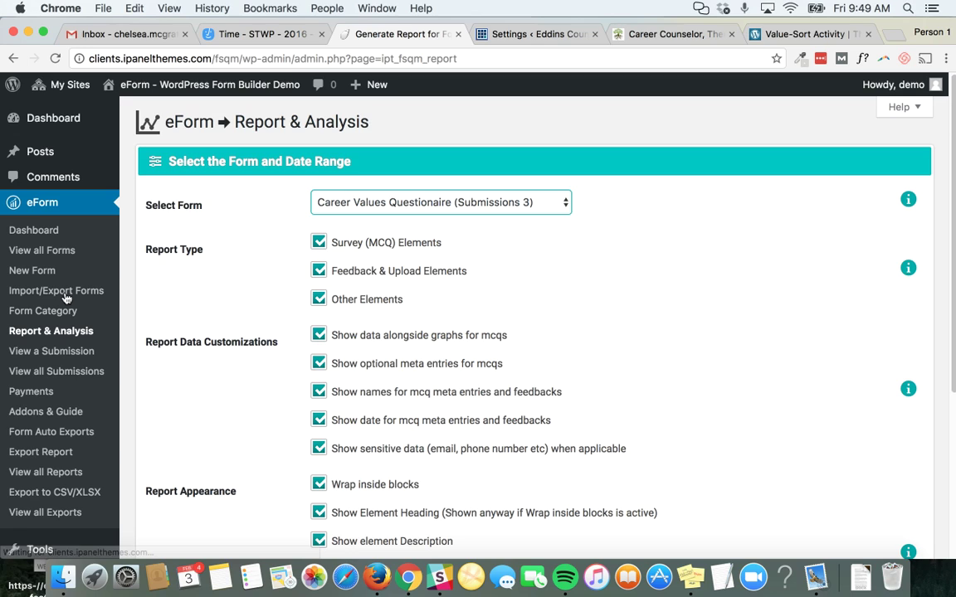